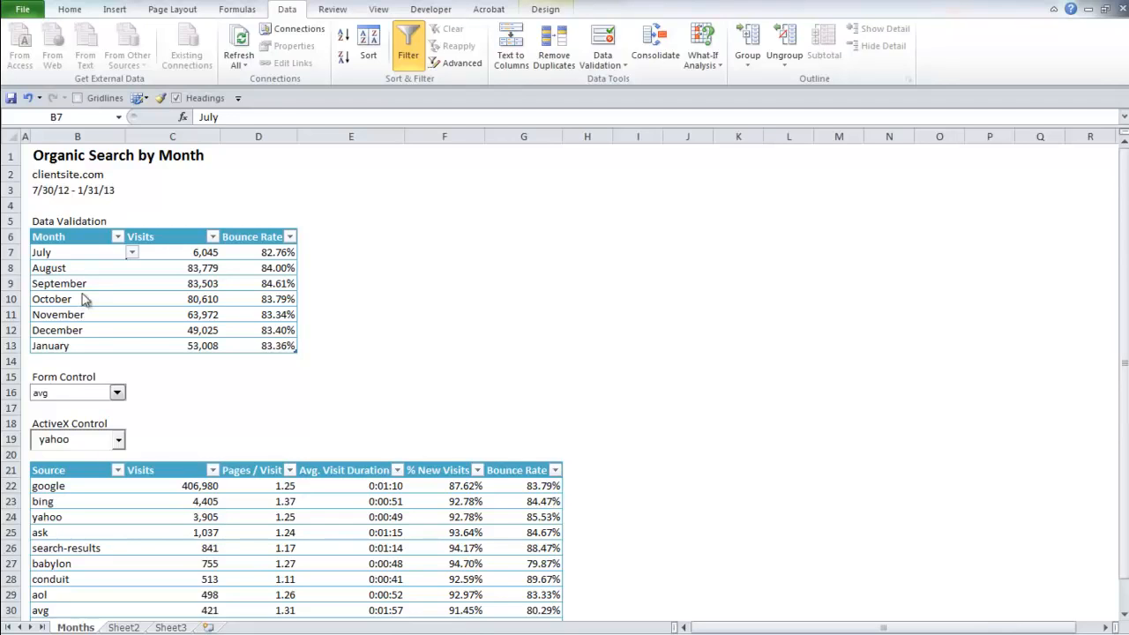
# Copy the list of months in A4:A15 on Sheet2 to column D, starting at D4
pyautogui.click(95, 255)
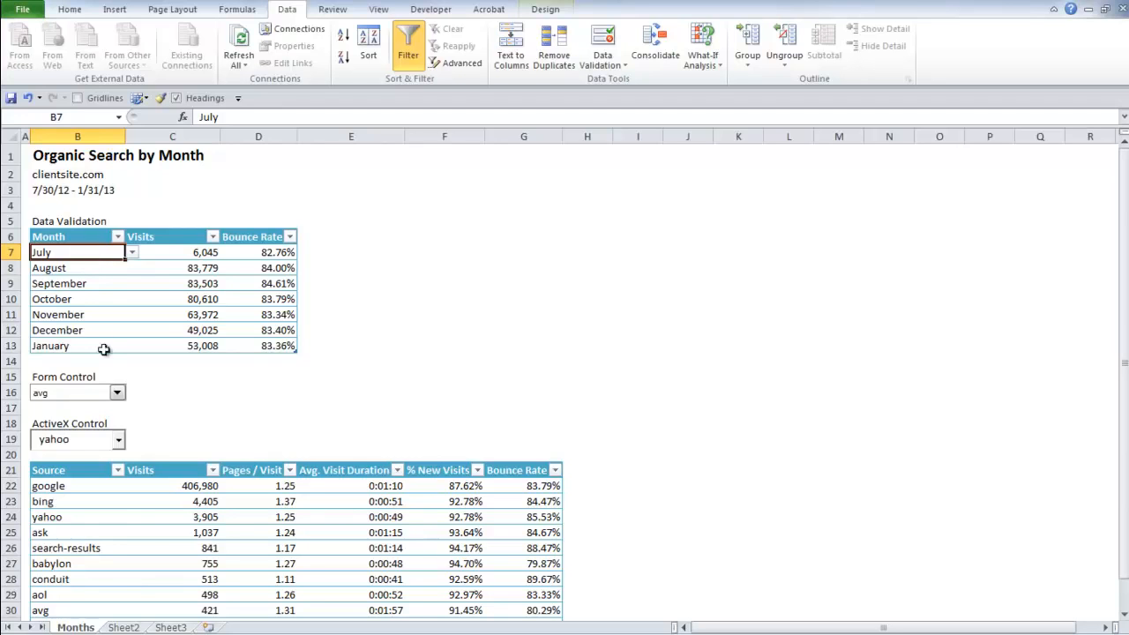
pyautogui.click(122, 627)
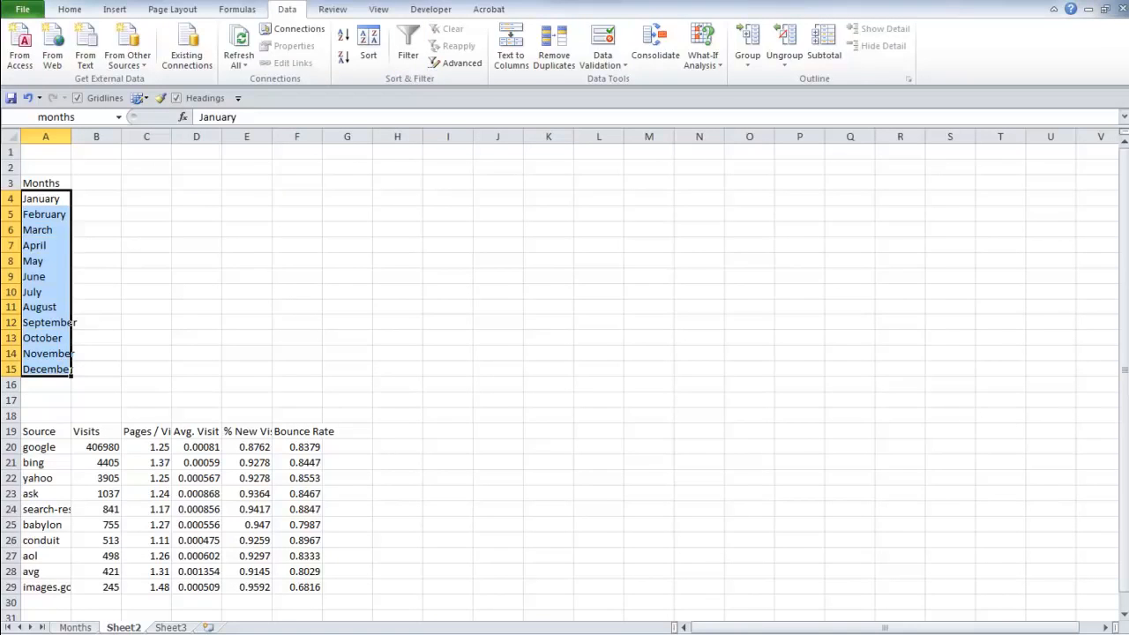
pyautogui.hotkey('alt', 'Tab')
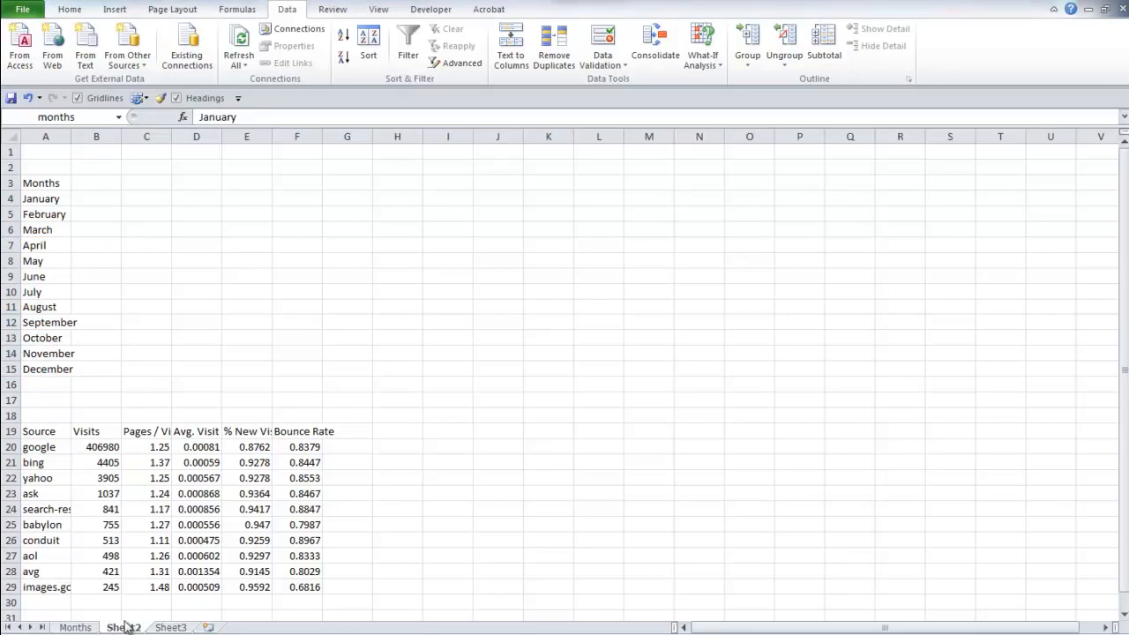
pyautogui.hotkey('alt', 'Tab')
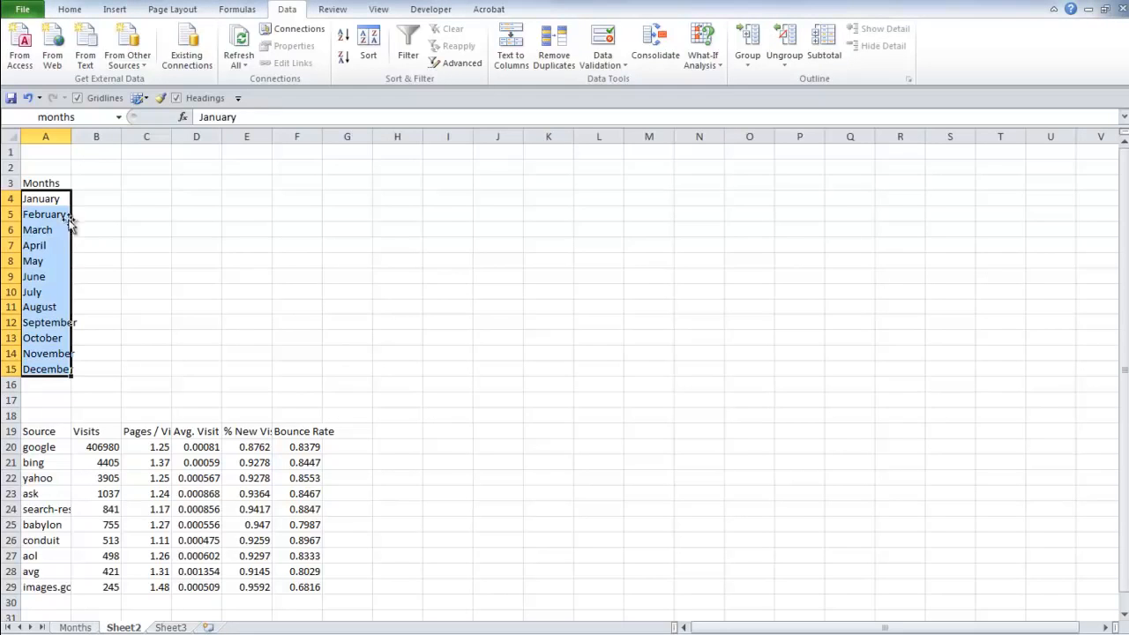
pyautogui.hotkey('ctrl', 'c')
pyautogui.press('Right')
pyautogui.press('Right')
pyautogui.press('Right')
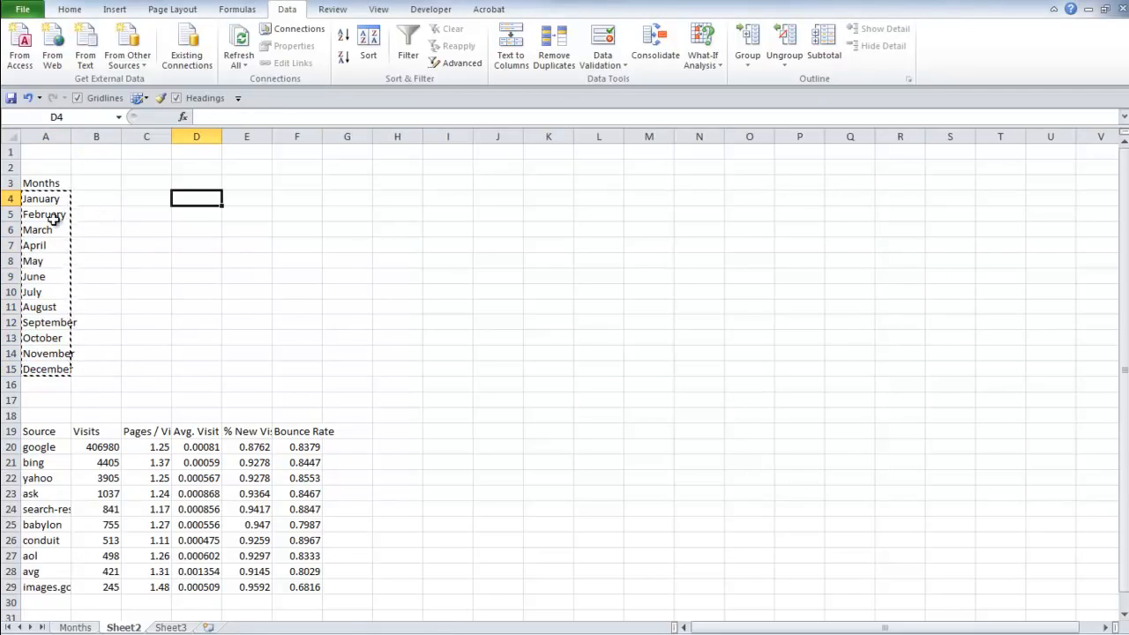
pyautogui.hotkey('ctrl', 'v')
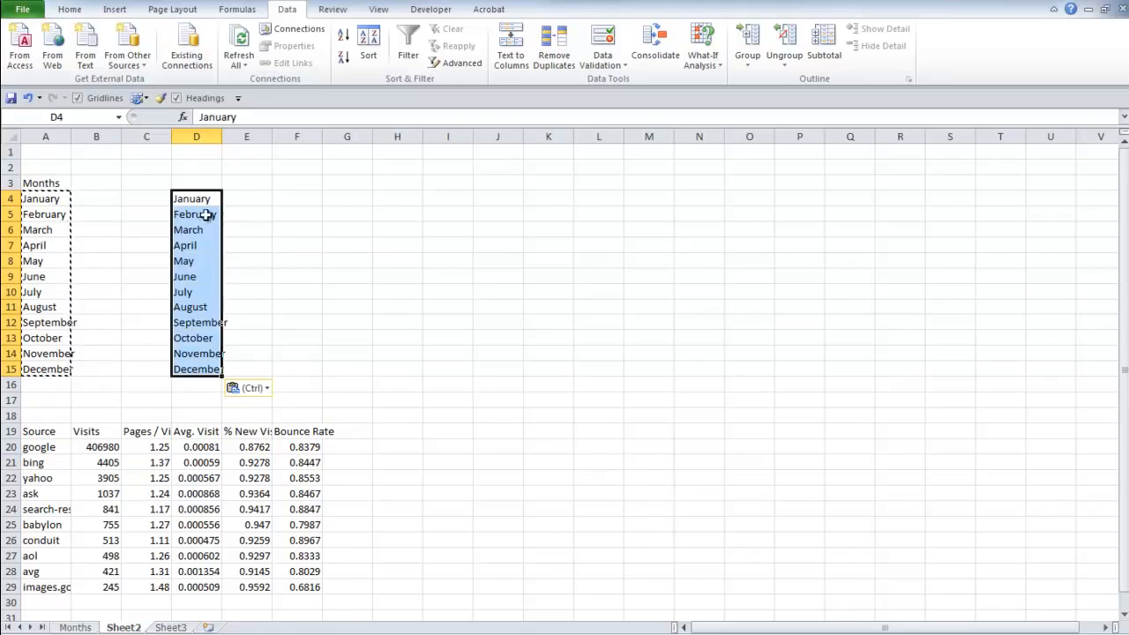
# Define the name month for the copied list of months in D4:D15
pyautogui.moveTo(199, 198); pyautogui.dragTo(192, 368)
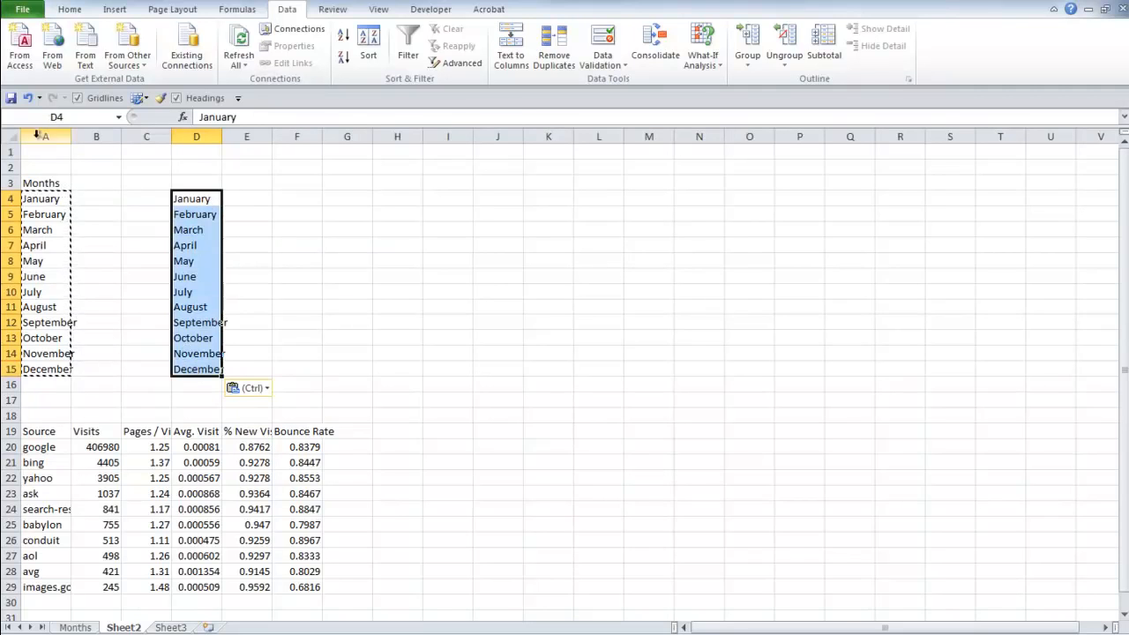
pyautogui.click(79, 117)
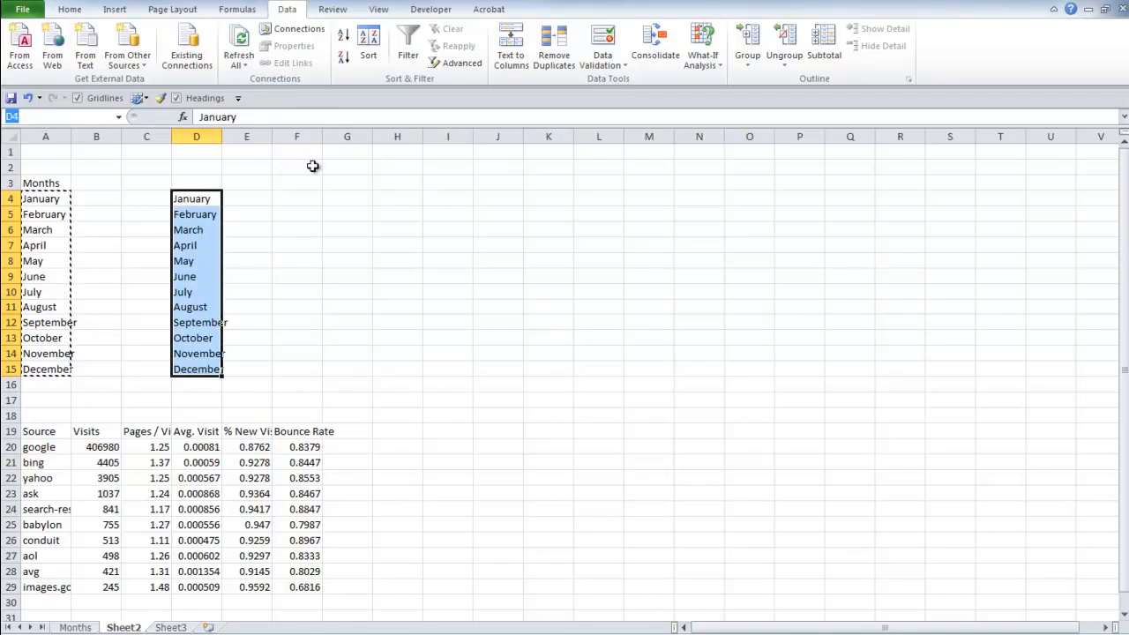
pyautogui.write('month')
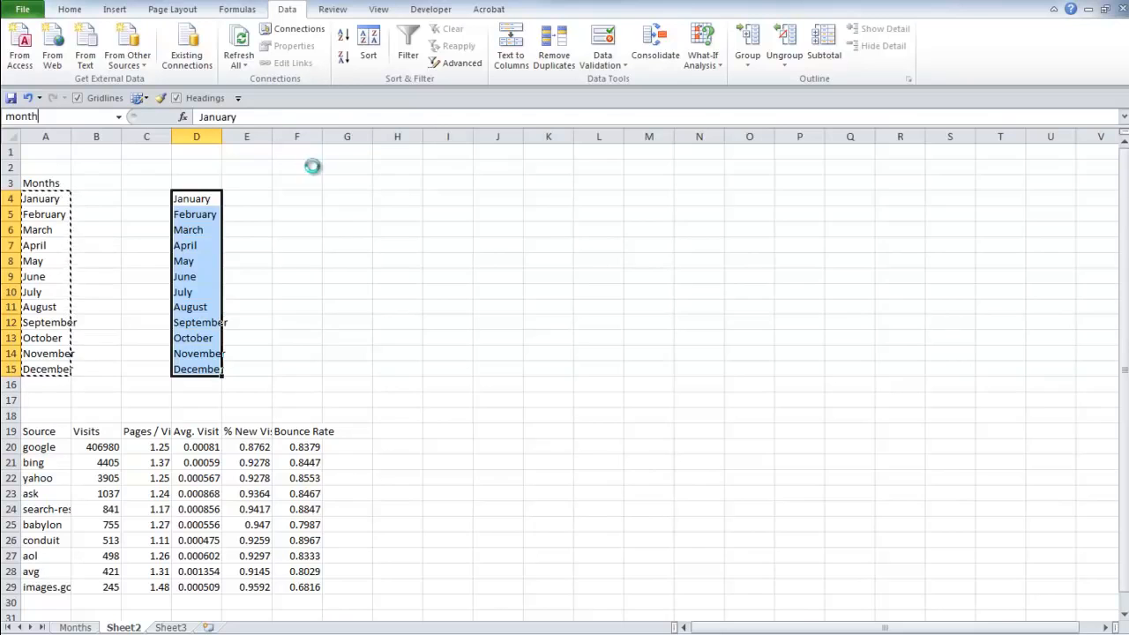
pyautogui.press('Return')
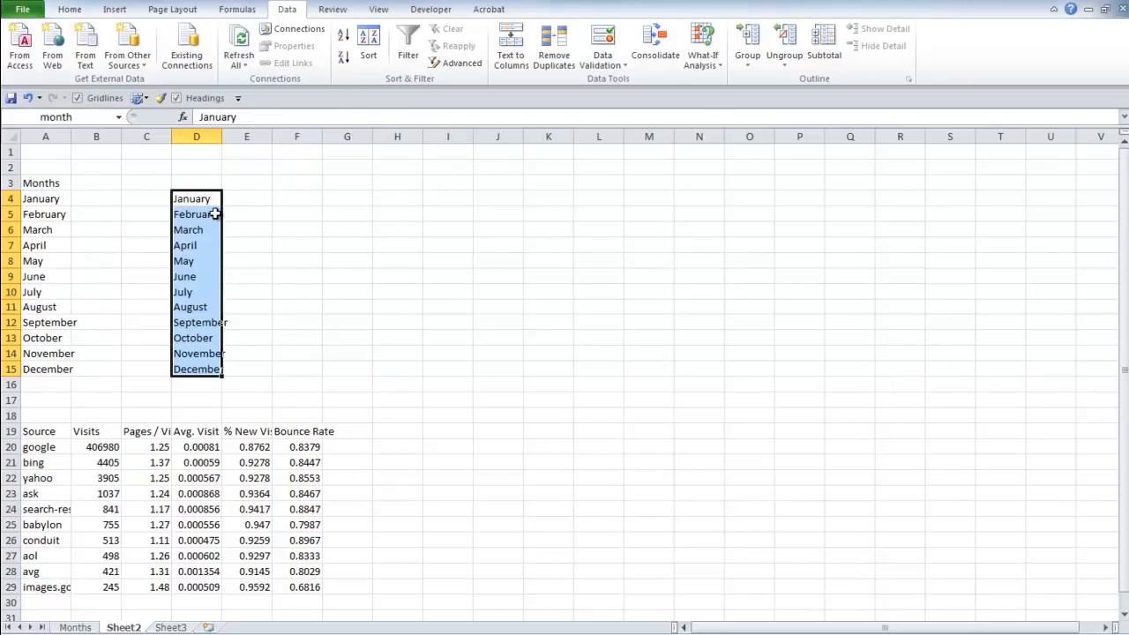
# Delete the copied list of months from D4:D15 on Sheet2
pyautogui.press('Delete')
pyautogui.moveTo(60, 201); pyautogui.dragTo(64, 368)
pyautogui.click(114, 321)
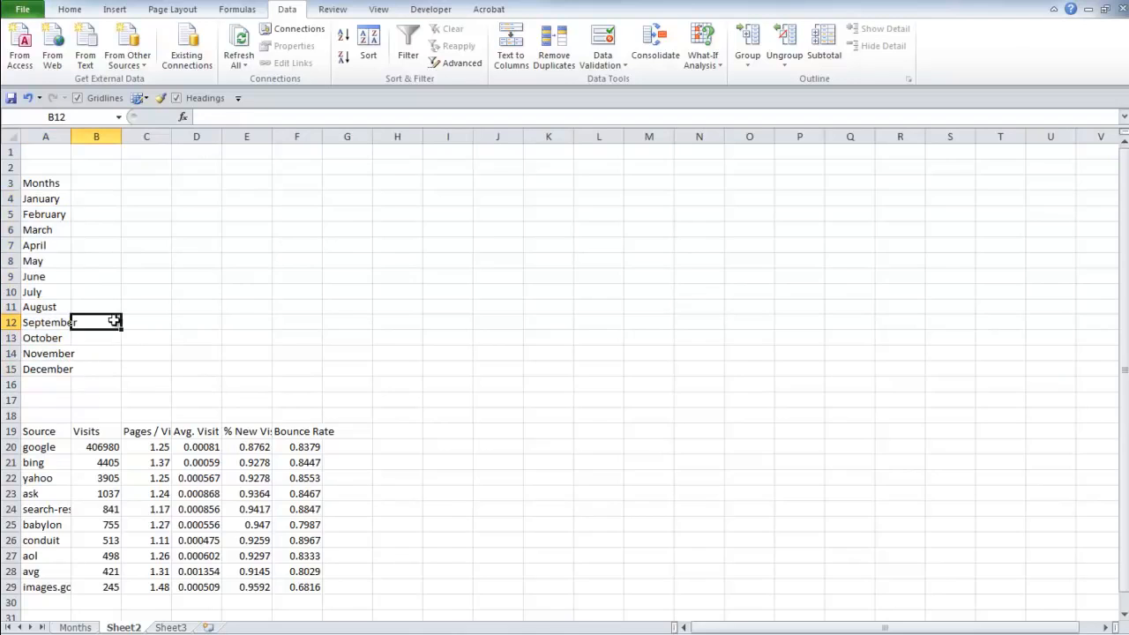
# Set data validation for the month cells B7:B13 on the Months sheet to allow a List
pyautogui.click(75, 627)
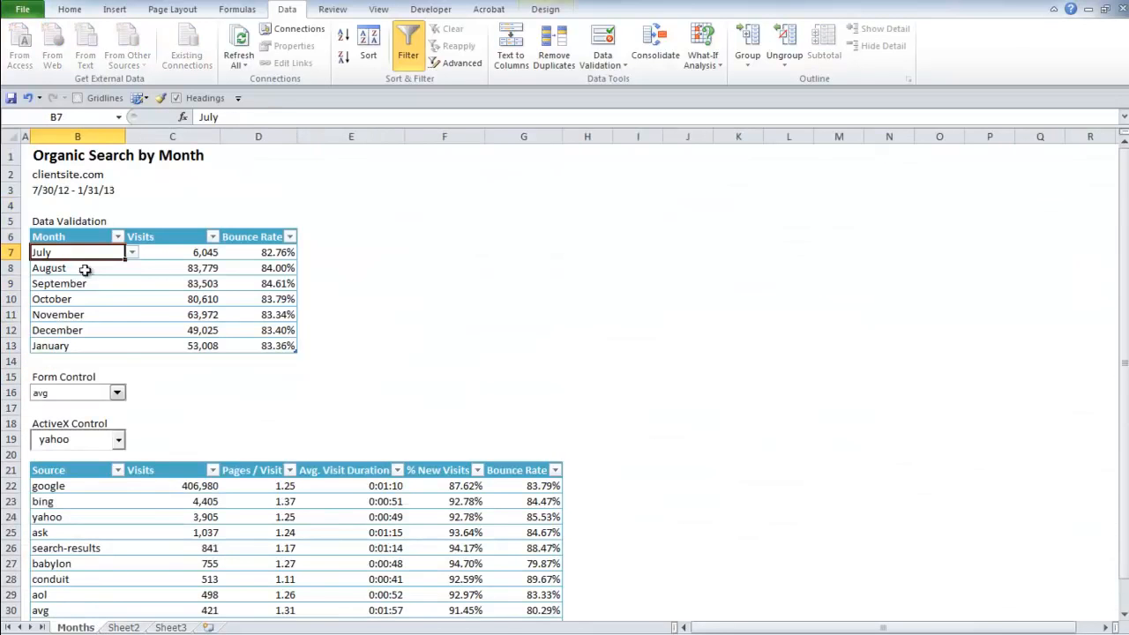
pyautogui.moveTo(85, 256); pyautogui.dragTo(100, 346)
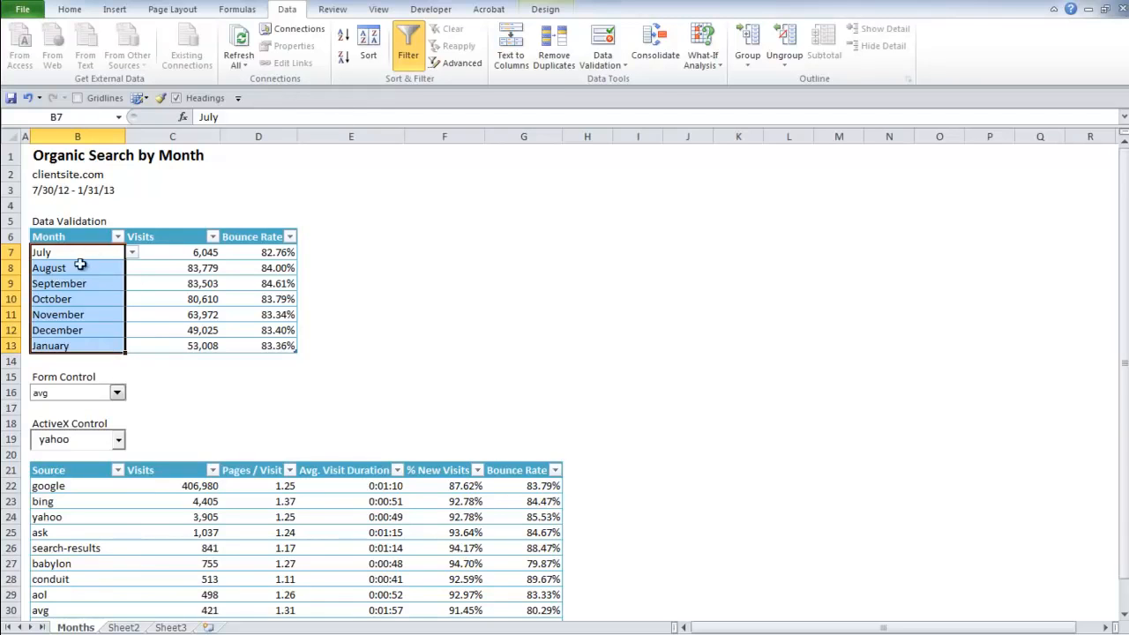
pyautogui.click(606, 71)
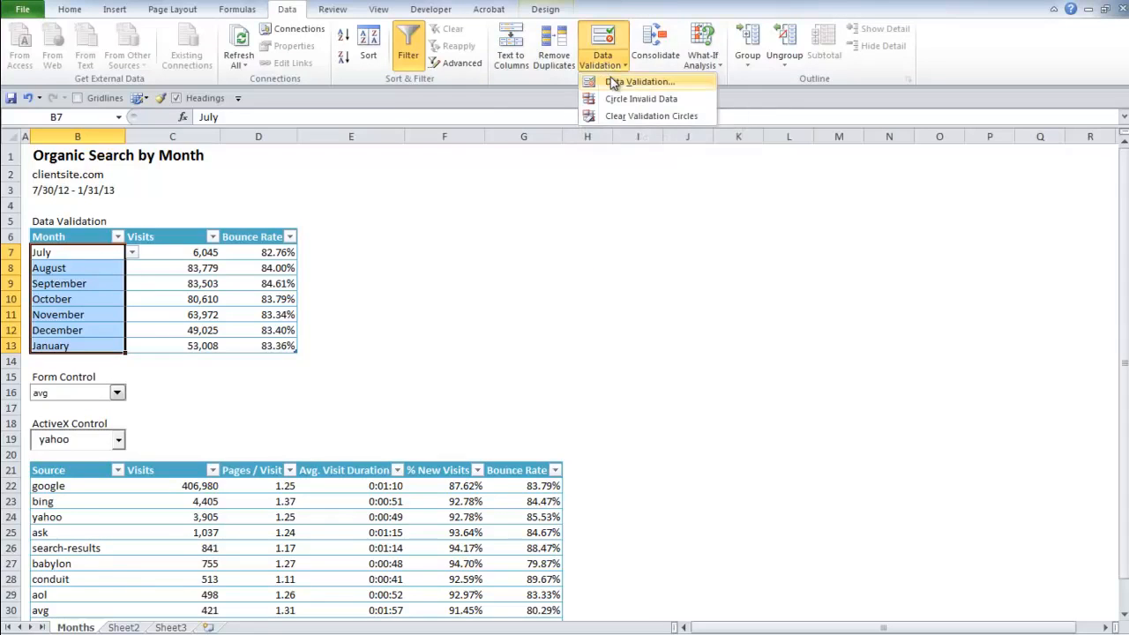
pyautogui.click(612, 82)
pyautogui.click(484, 242)
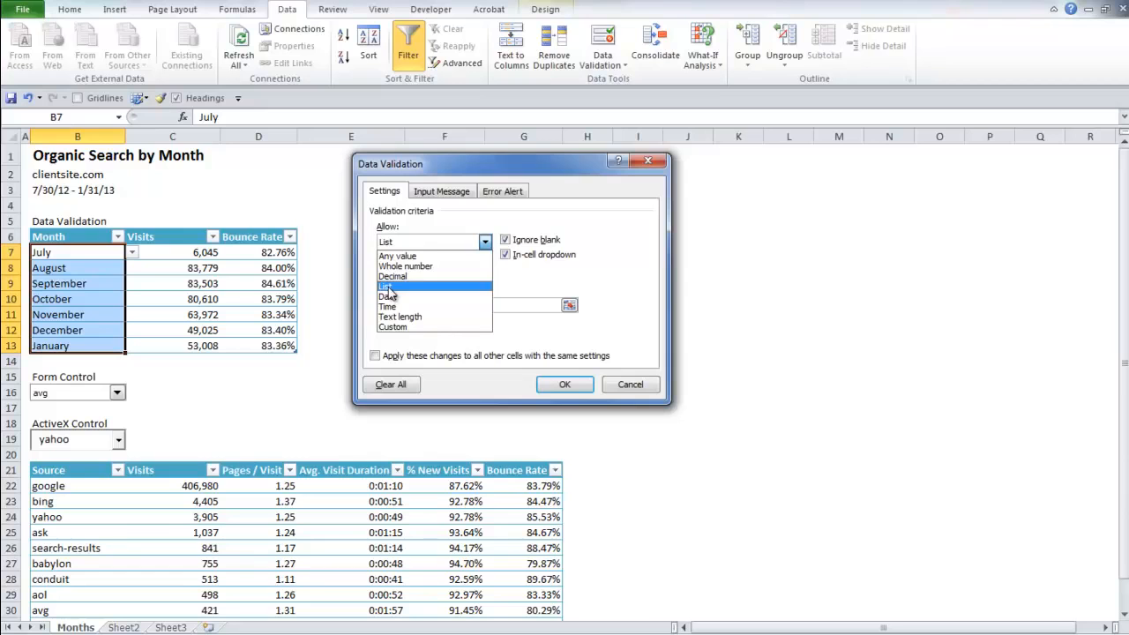
pyautogui.click(387, 287)
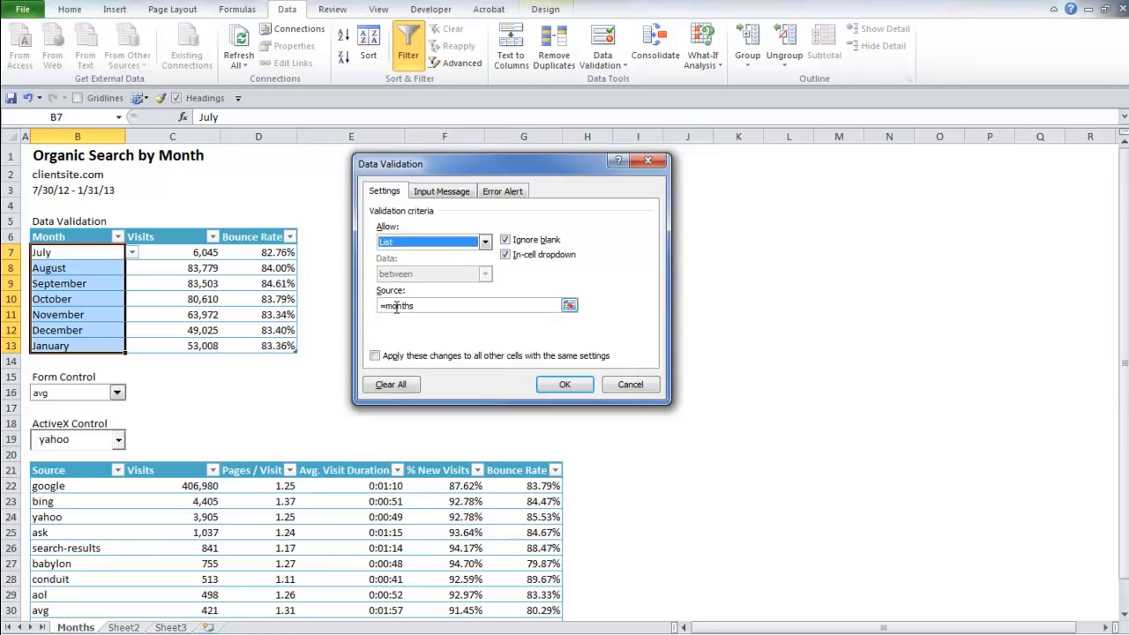
# Set the validation source to the list of months in A4:A15 on Sheet2, giving =months
pyautogui.moveTo(418, 306); pyautogui.dragTo(381, 304)
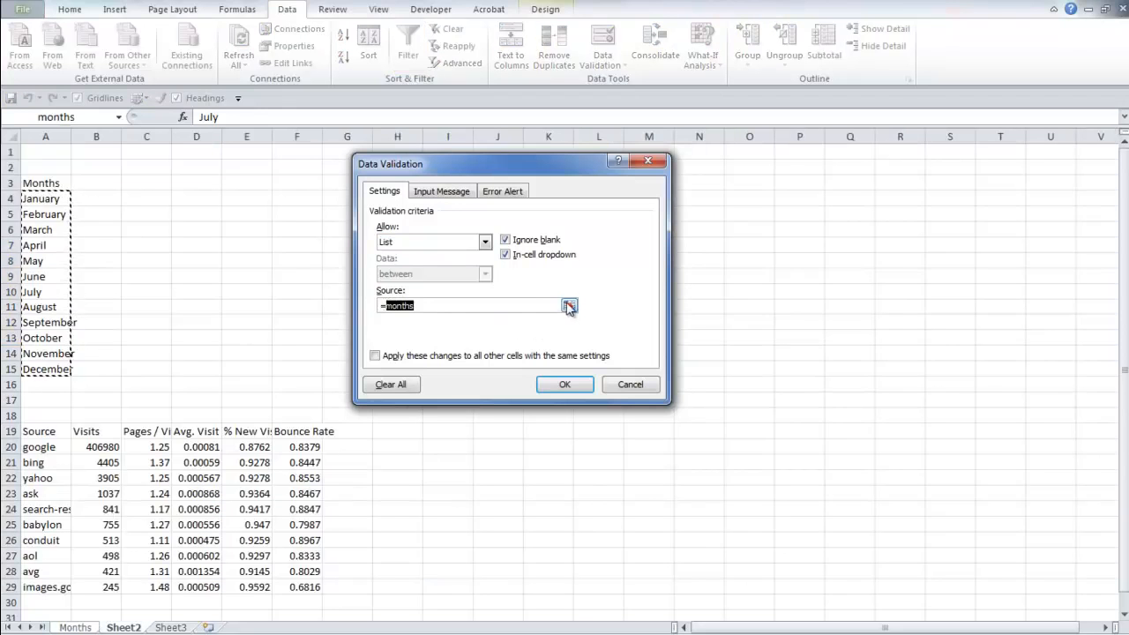
pyautogui.click(569, 306)
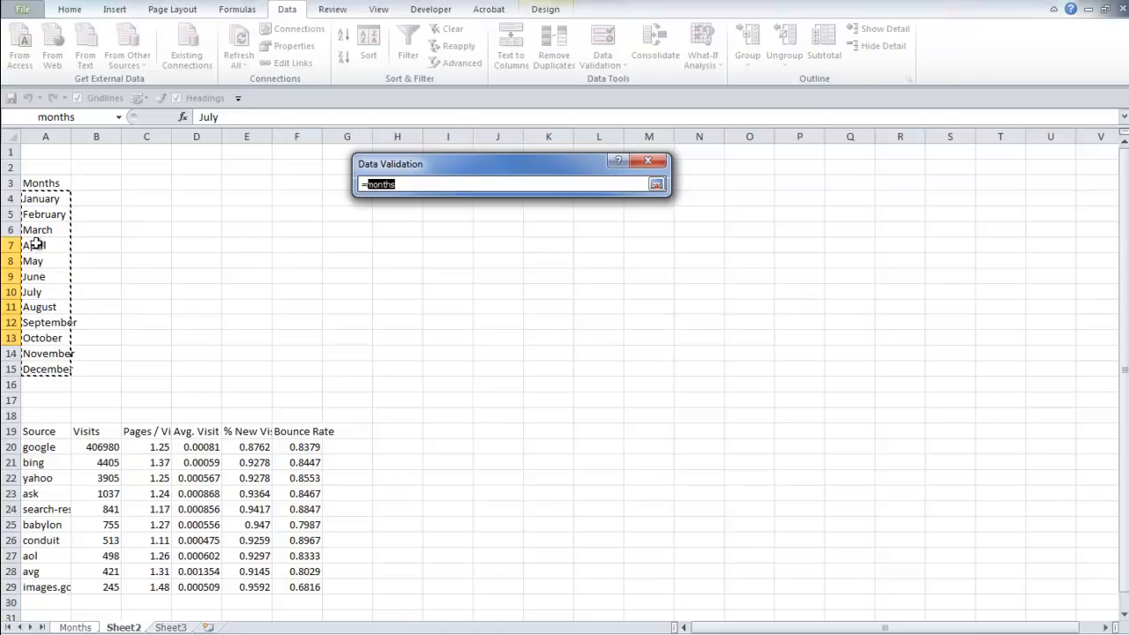
pyautogui.moveTo(61, 200); pyautogui.dragTo(44, 372)
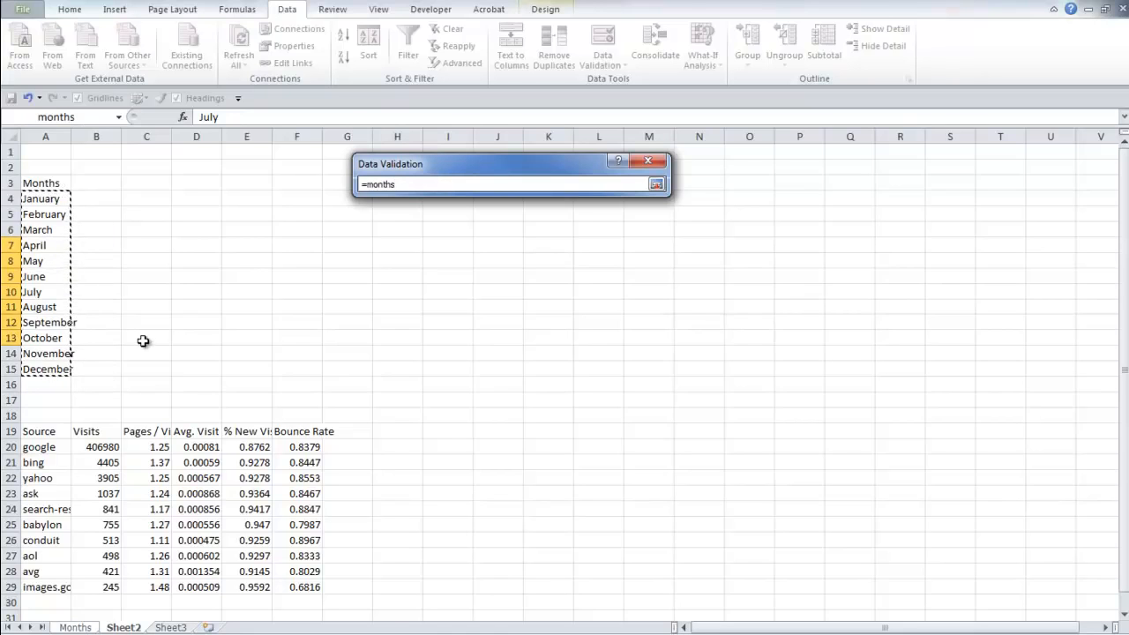
pyautogui.press('Return')
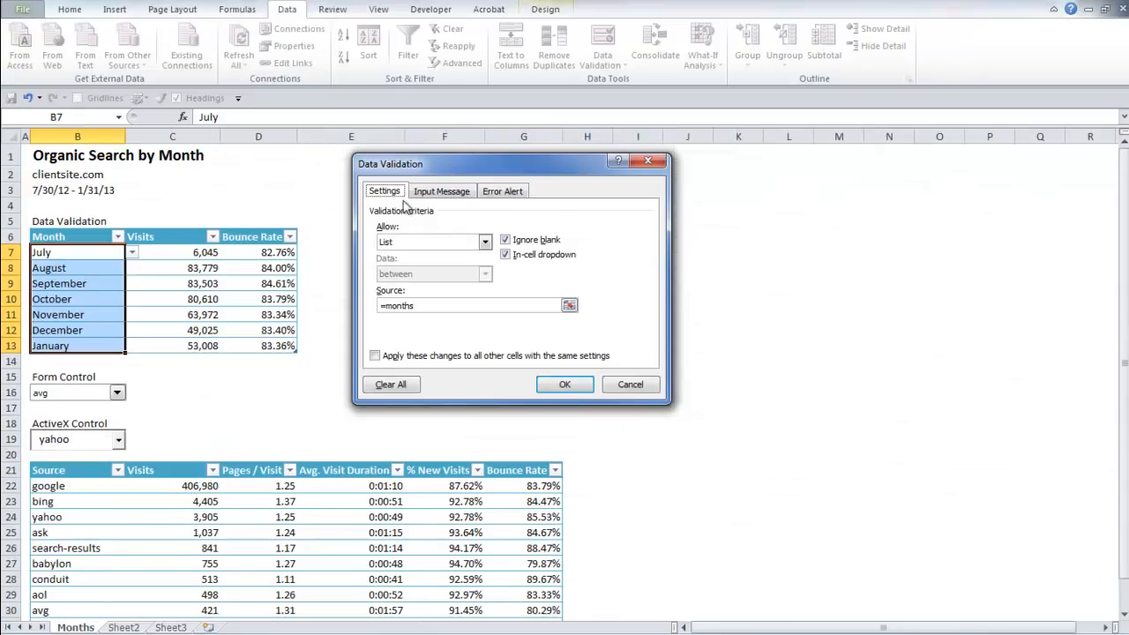
# Review the error alert's style options and title, keep the Stop style, and apply the data validation
pyautogui.click(494, 192)
pyautogui.click(392, 263)
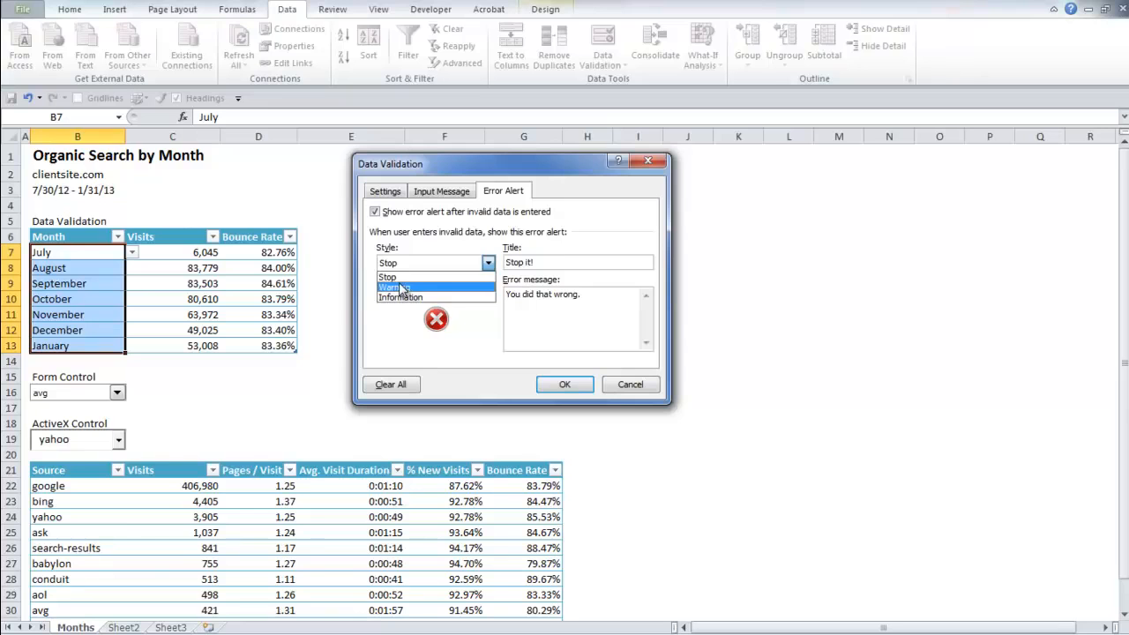
pyautogui.press('Escape')
pyautogui.click(548, 261)
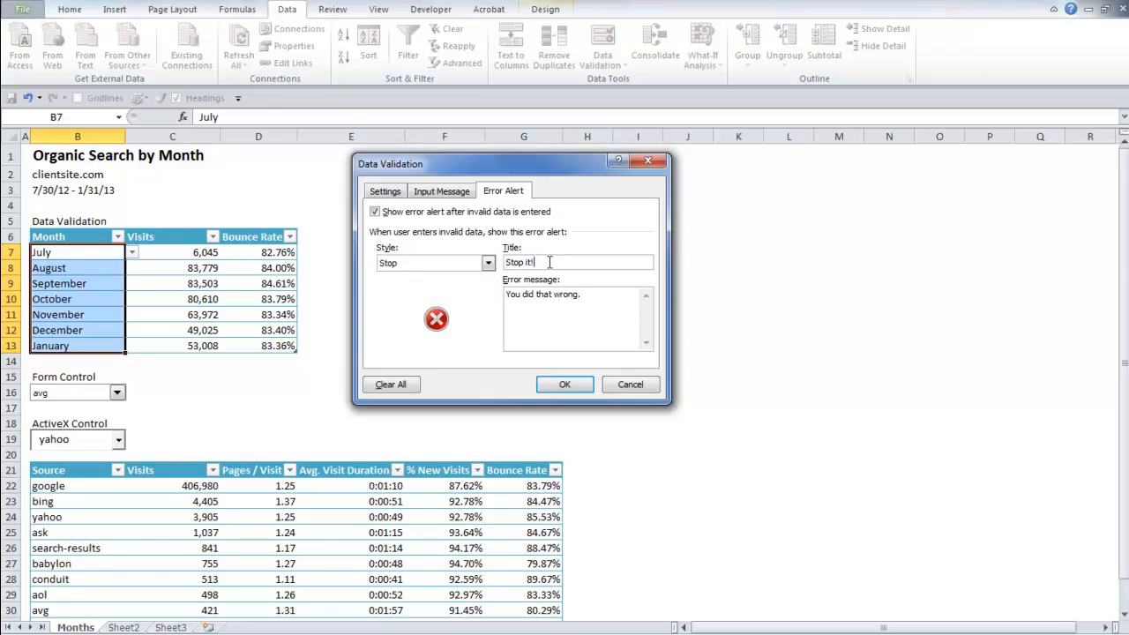
pyautogui.click(561, 385)
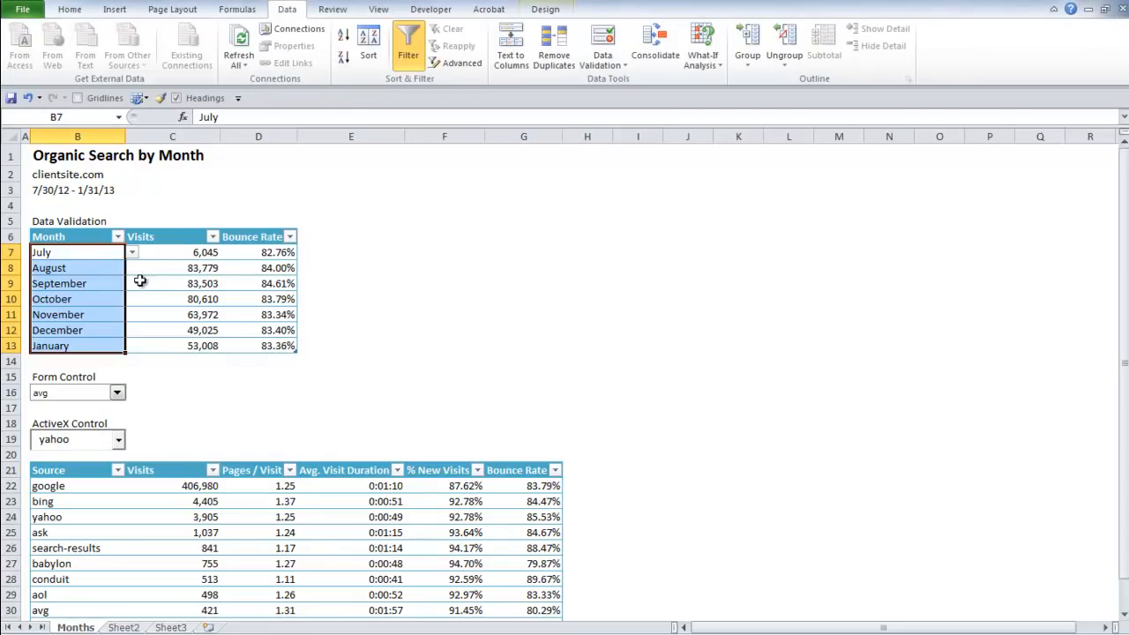
# Check the months offered by the in-cell list of cell B7 without changing its value
pyautogui.click(83, 266)
pyautogui.click(99, 255)
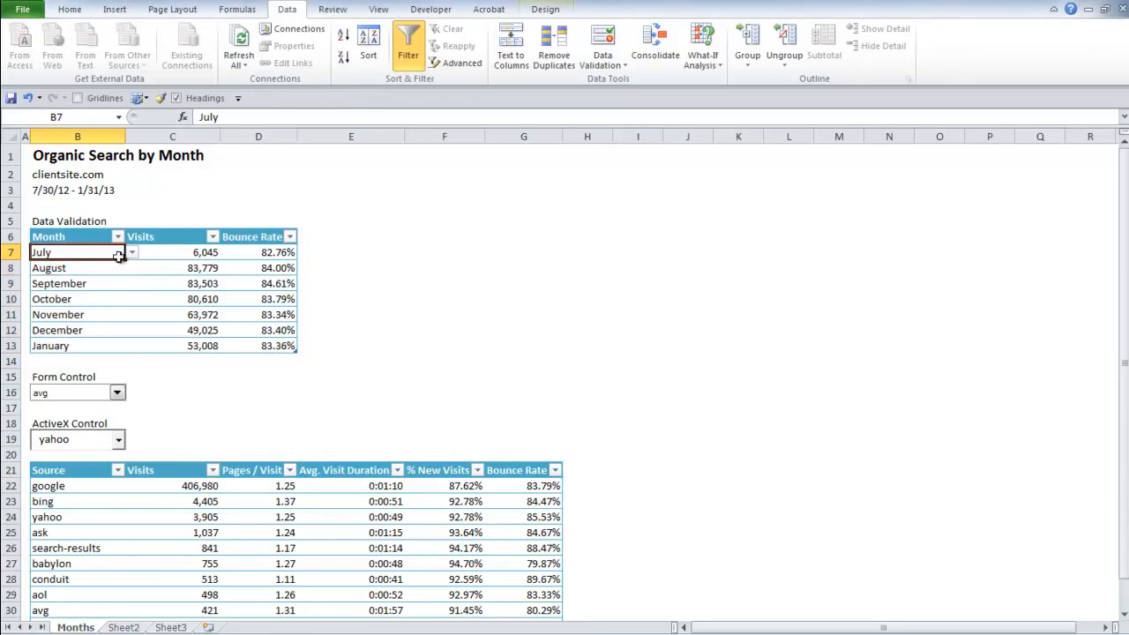
pyautogui.click(95, 270)
pyautogui.click(78, 251)
pyautogui.click(131, 252)
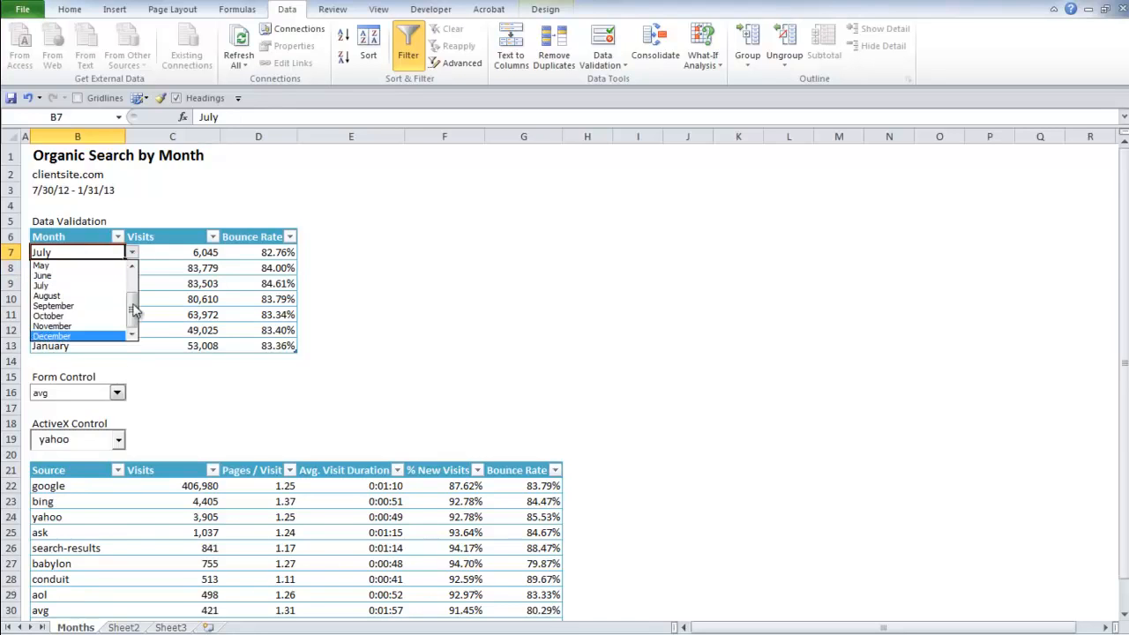
pyautogui.moveTo(133, 315)
pyautogui.mouseDown()
pyautogui.moveTo(132, 280)
pyautogui.moveTo(135, 316)
pyautogui.mouseUp()
pyautogui.click(112, 582)
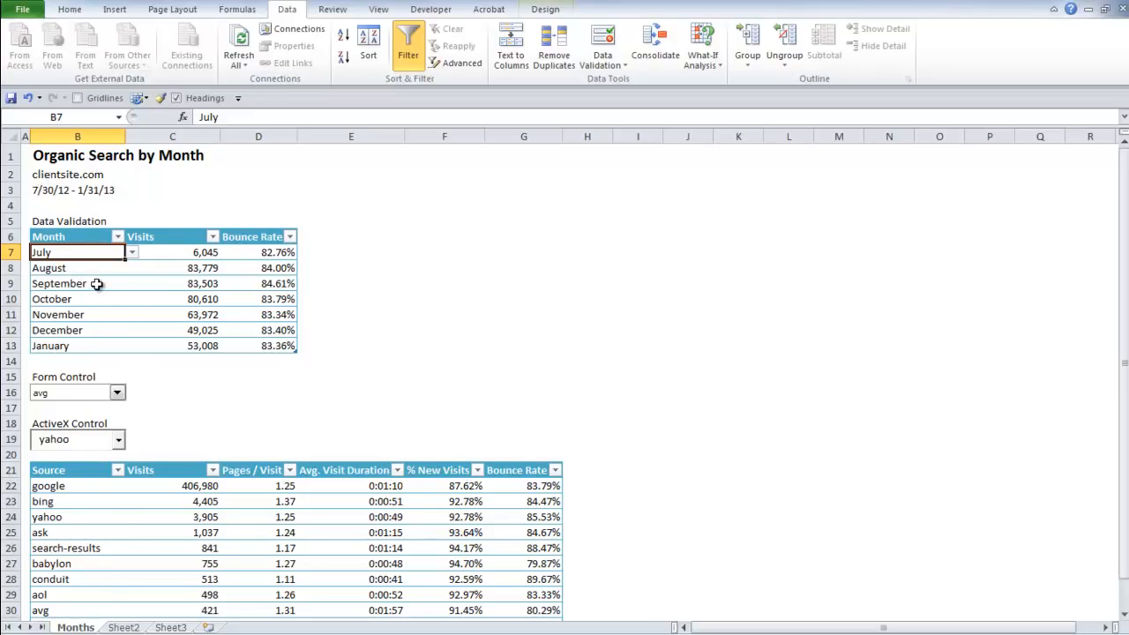
# Change March to Mar in cell A6 on Sheet2 and check the month choices in cell B7 on the Months sheet
pyautogui.click(122, 626)
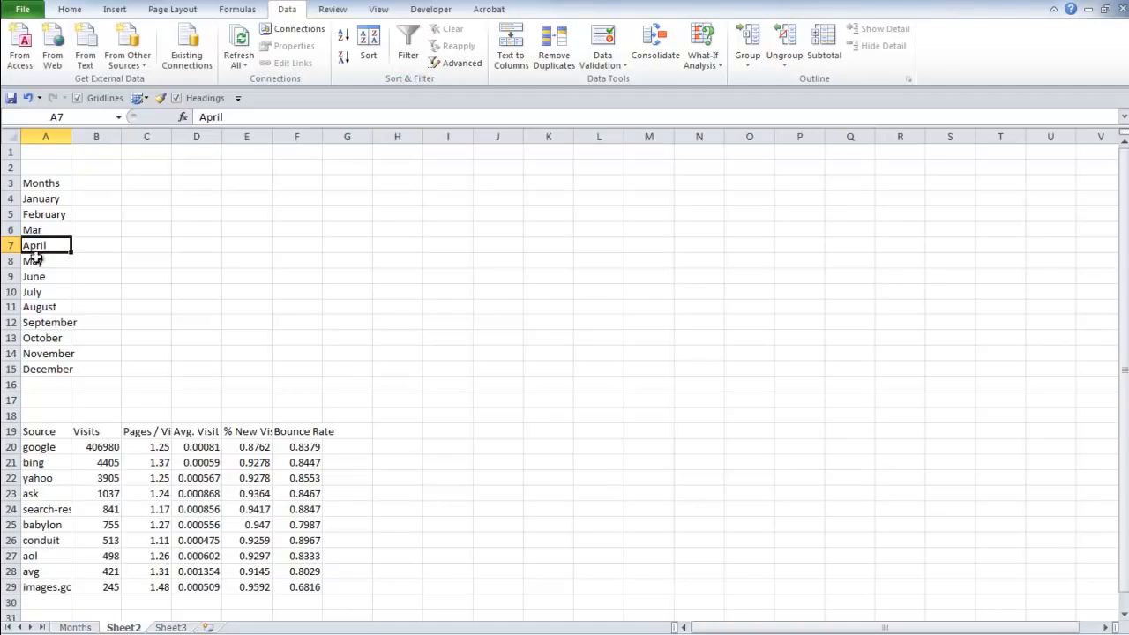
pyautogui.click(44, 227)
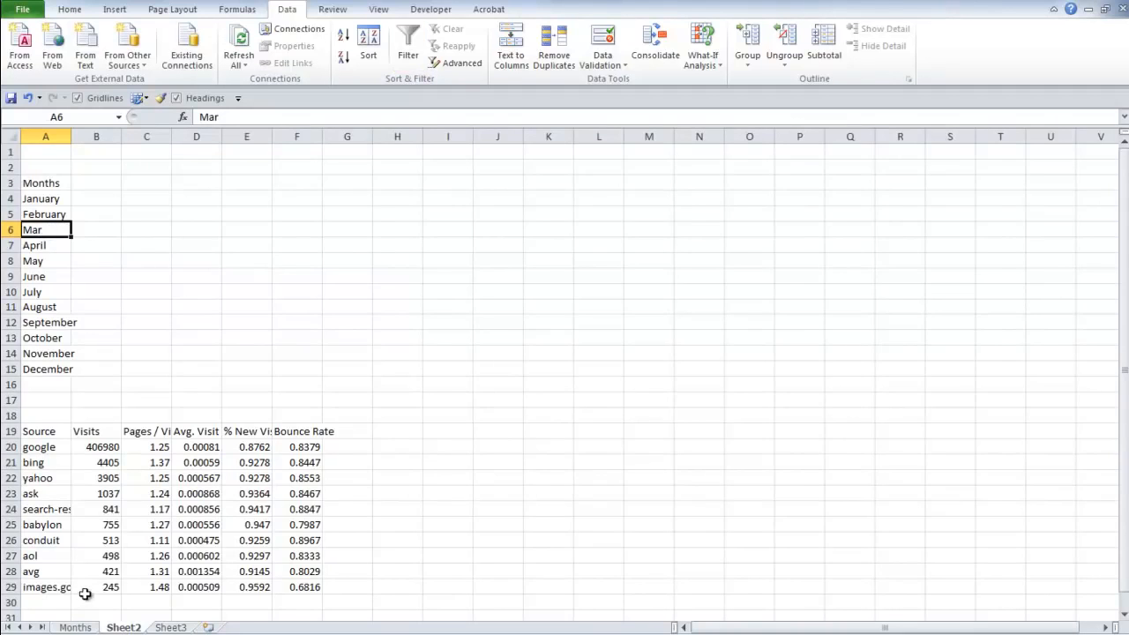
pyautogui.click(83, 627)
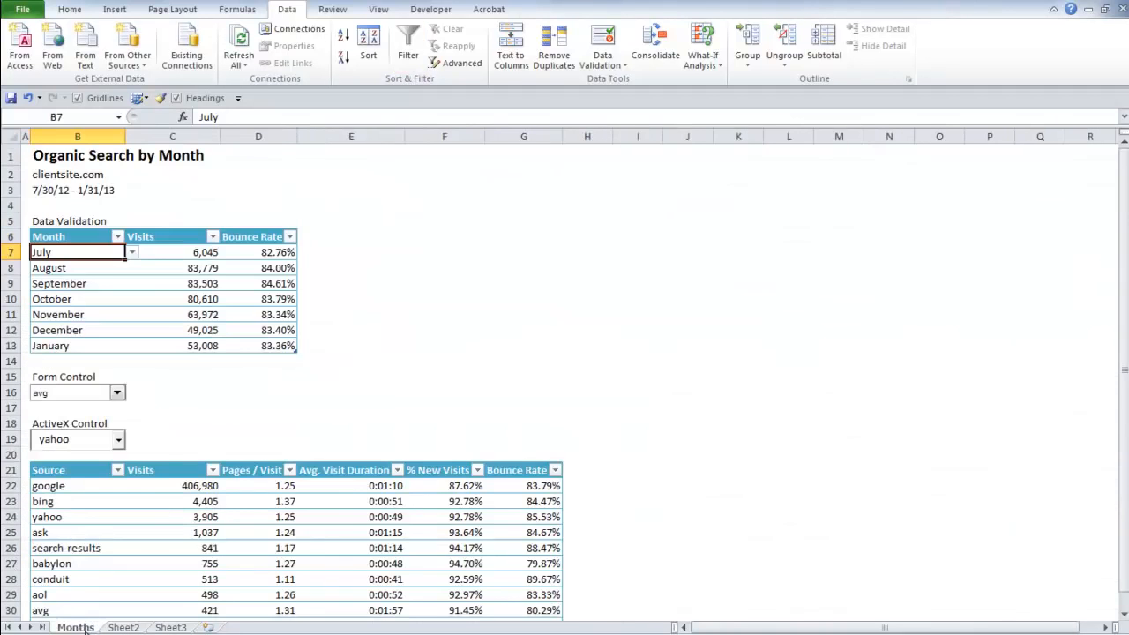
pyautogui.click(131, 254)
pyautogui.moveTo(132, 304); pyautogui.dragTo(130, 284)
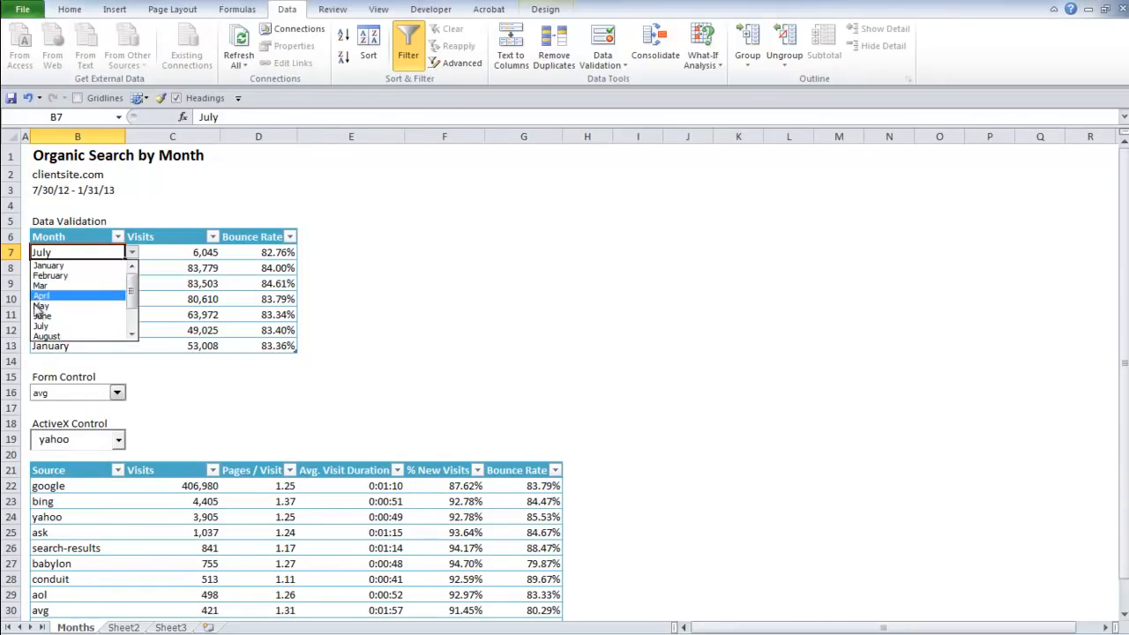
pyautogui.press('Escape')
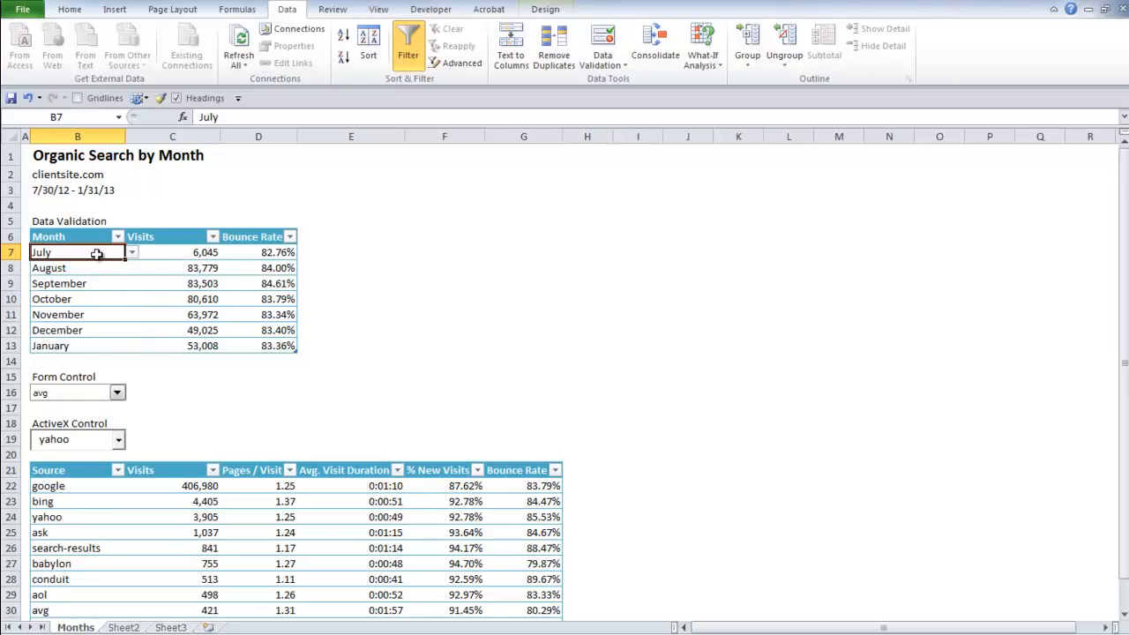
# Try to enter Jul as the month in cell B7 and cancel the entry
pyautogui.write('Jul')
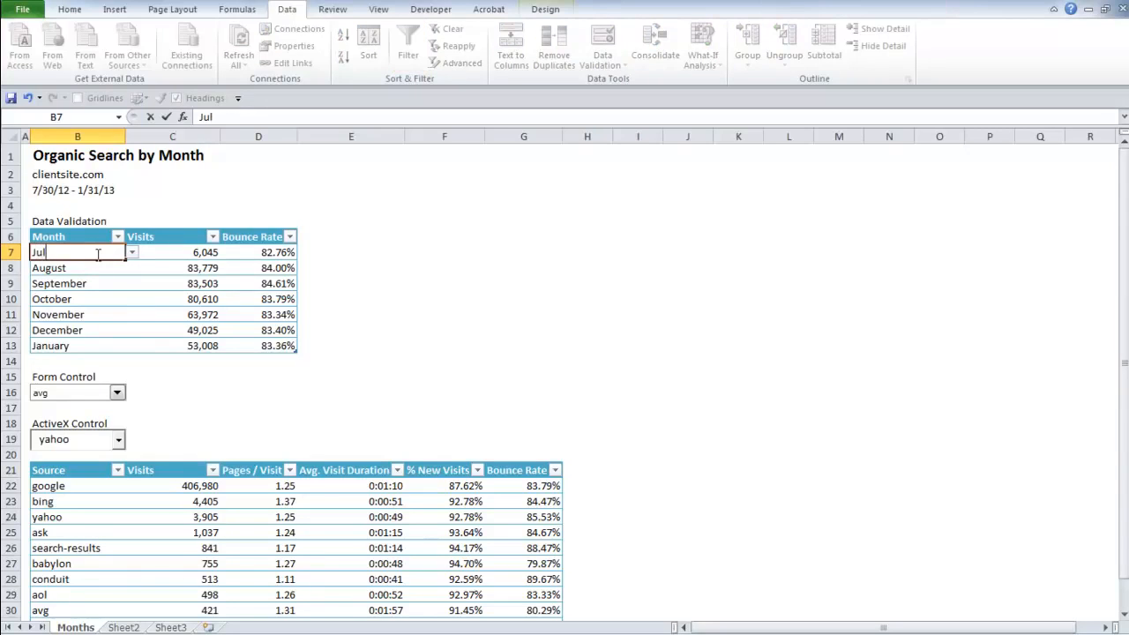
pyautogui.press('Return')
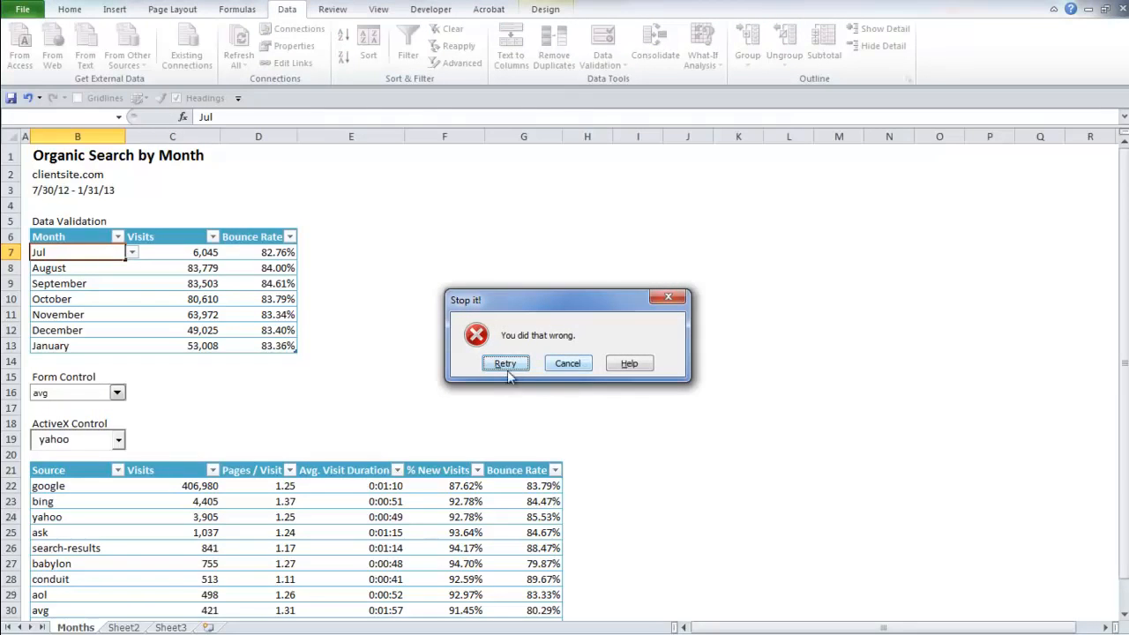
pyautogui.click(544, 362)
pyautogui.click(107, 298)
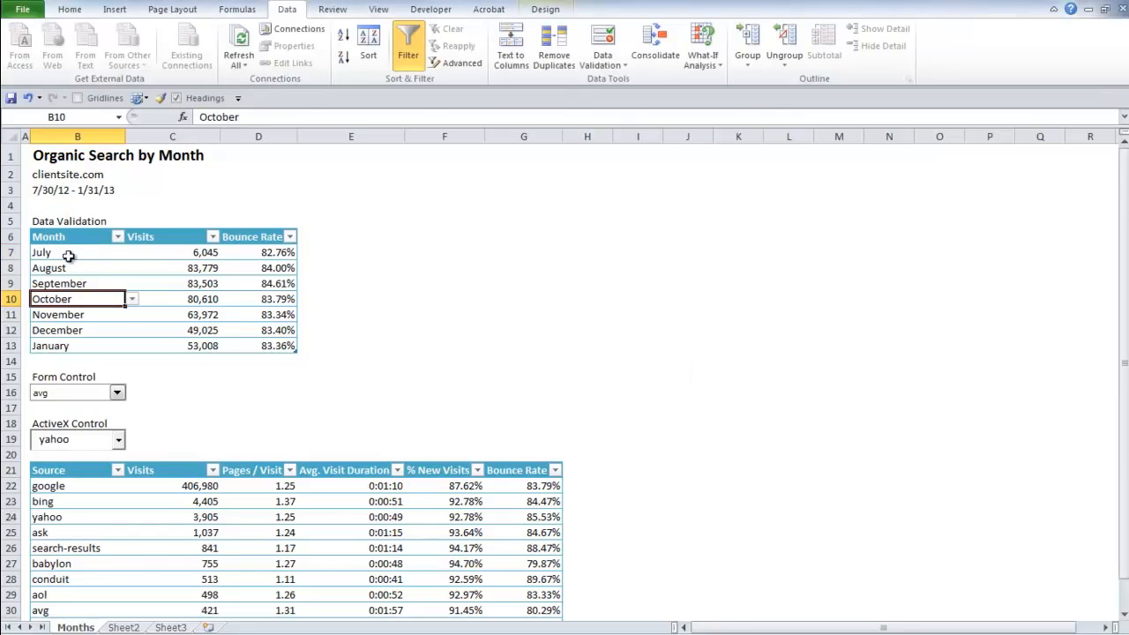
pyautogui.click(76, 254)
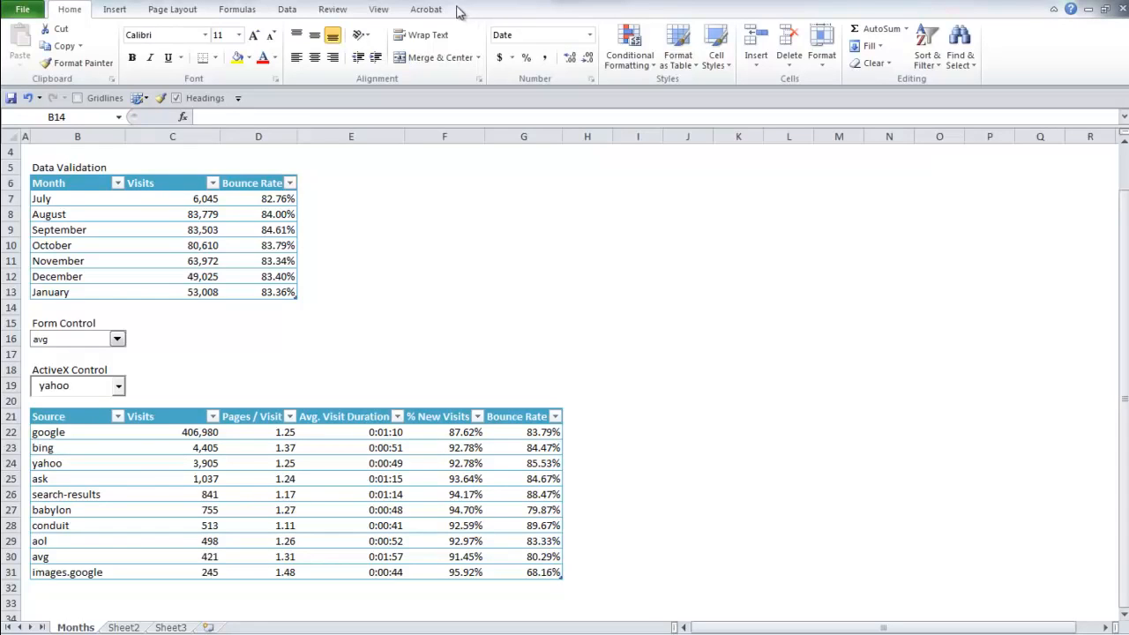
# Enable the Developer tab in the ribbon customization options and apply the change
pyautogui.rightClick(477, 11)
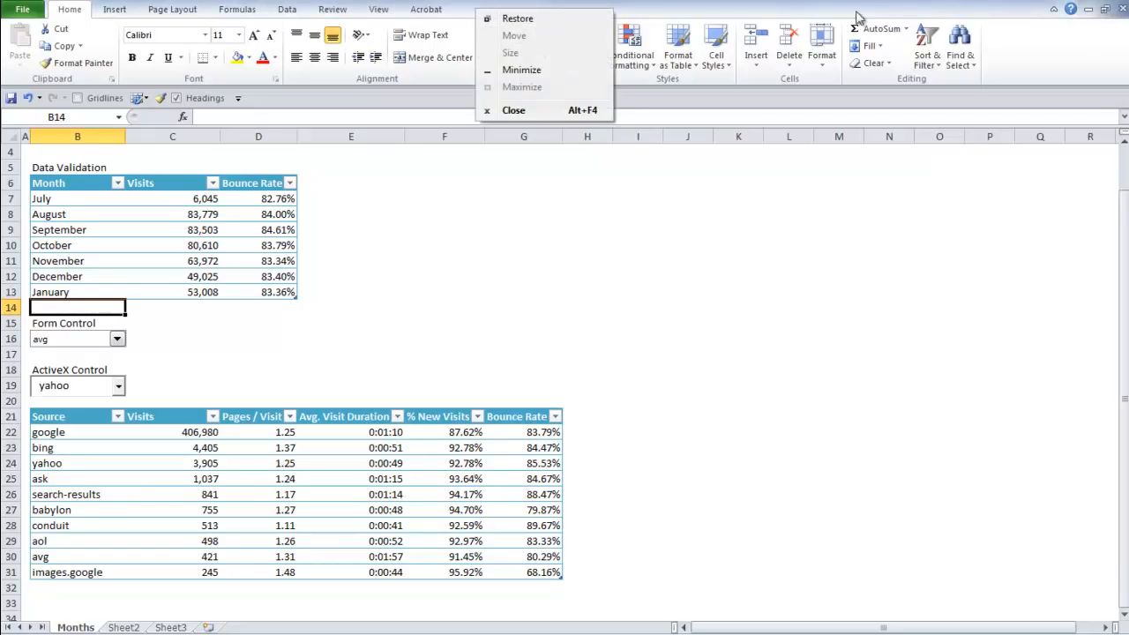
pyautogui.click(1004, 53)
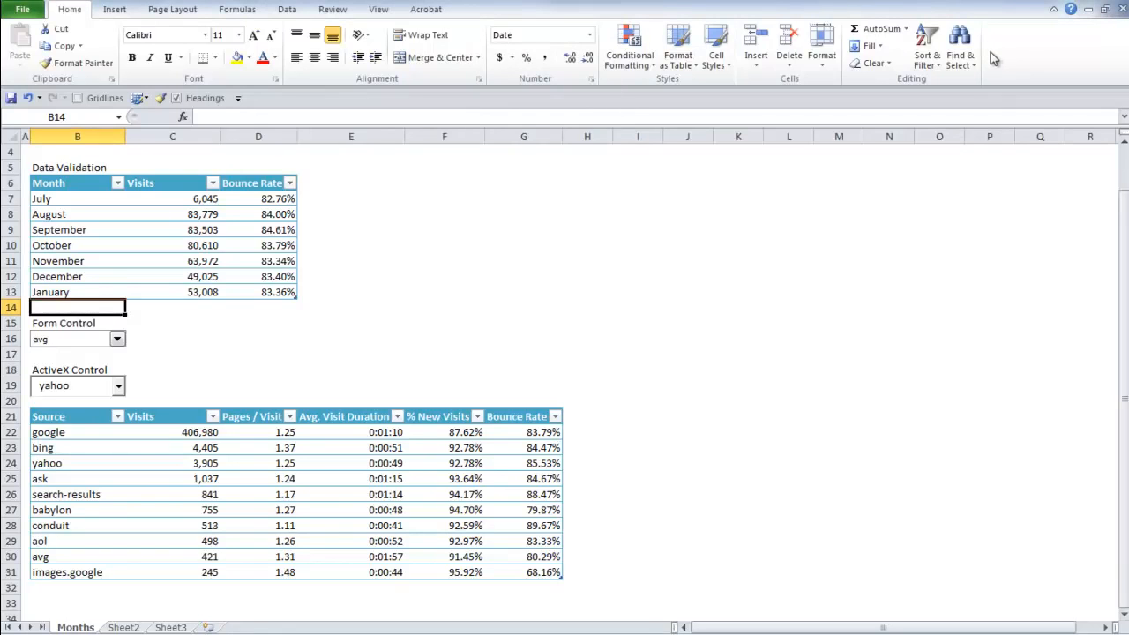
pyautogui.rightClick(991, 56)
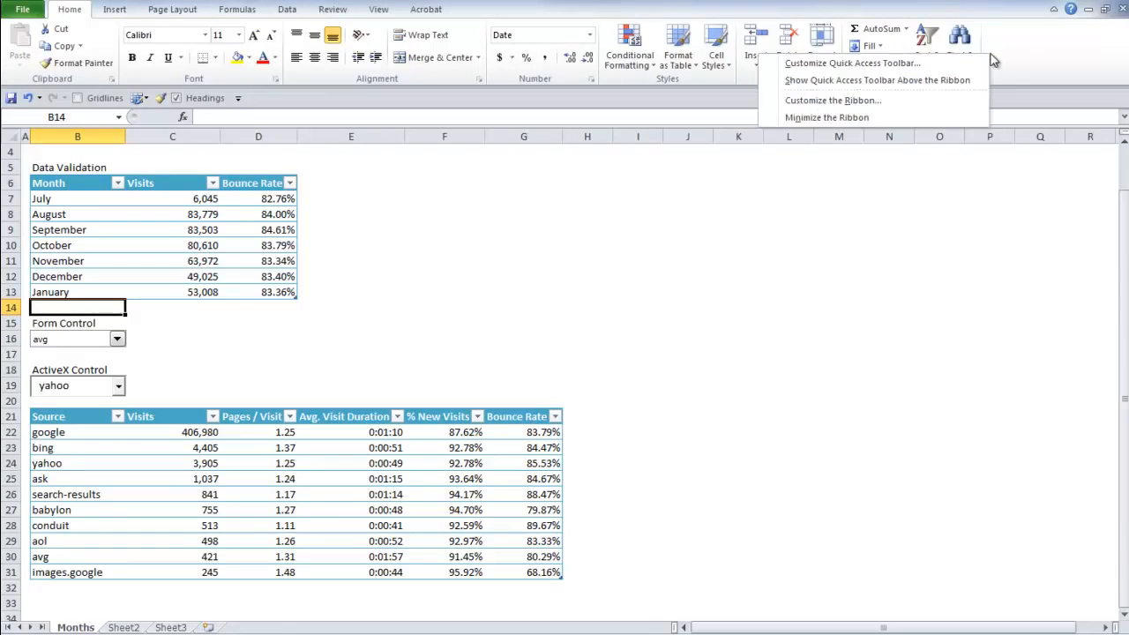
pyautogui.click(913, 101)
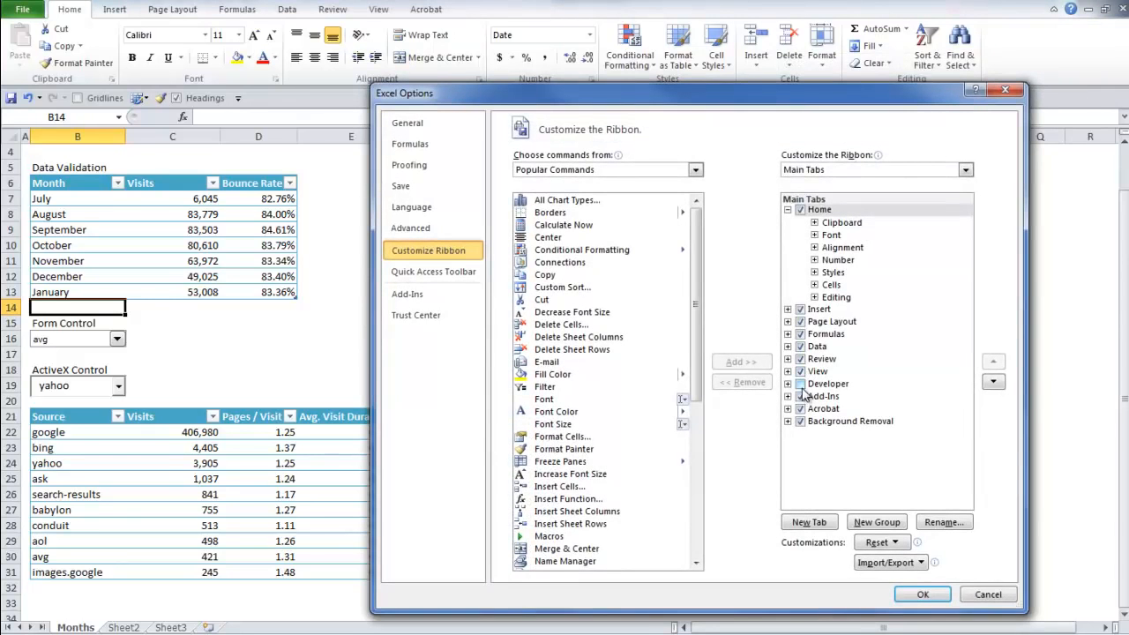
pyautogui.click(800, 385)
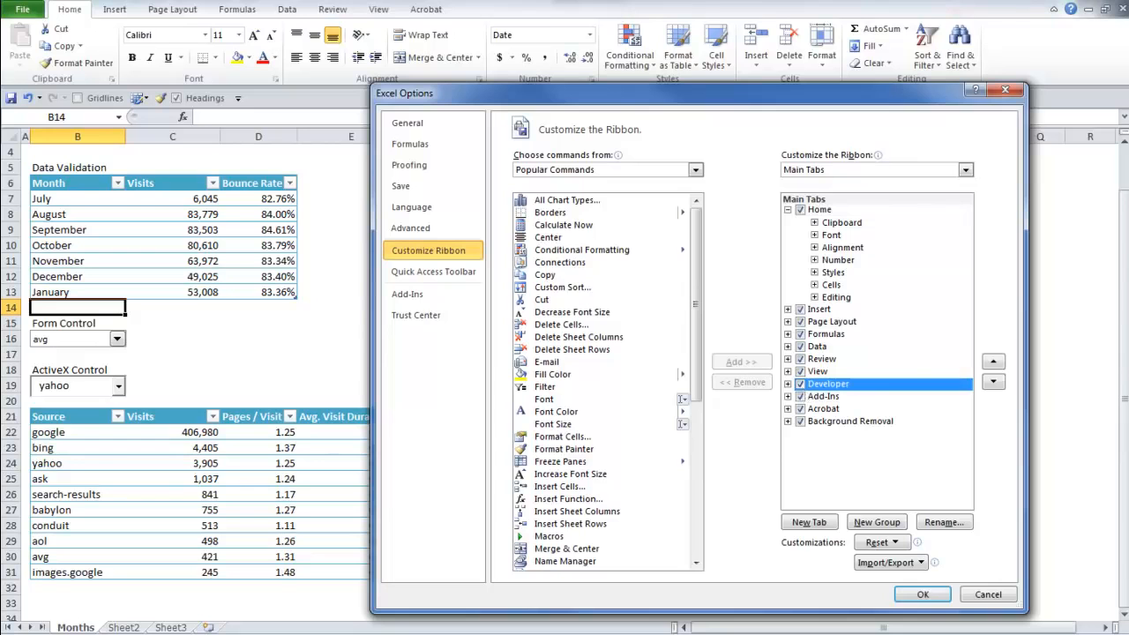
pyautogui.click(923, 596)
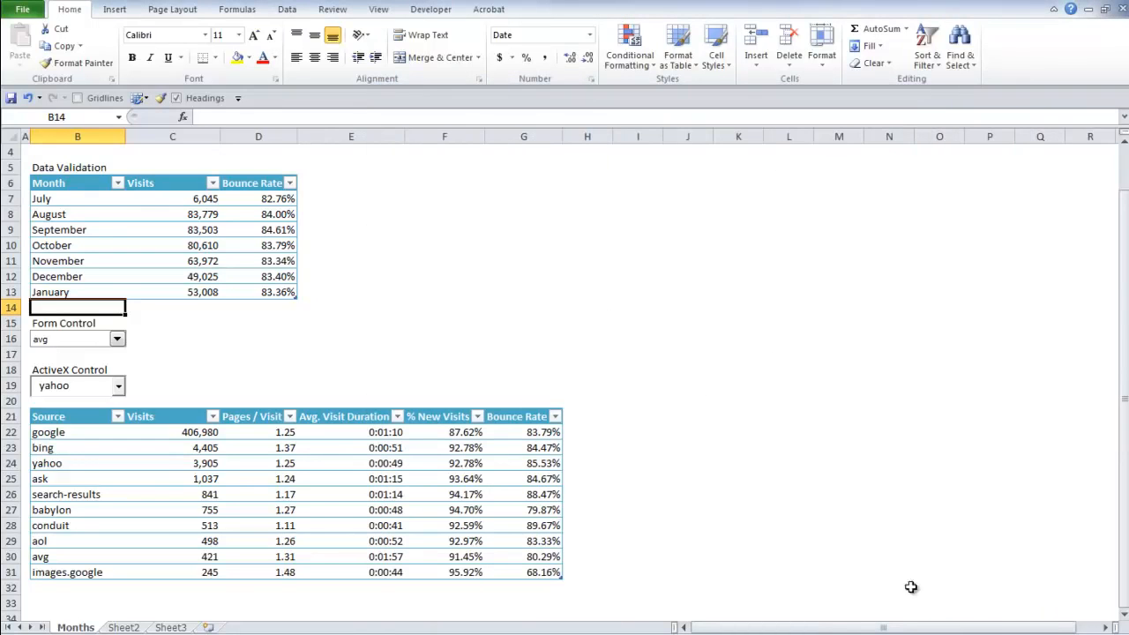
# Insert a Form Control combo box over cell D16 on the Months sheet
pyautogui.click(432, 11)
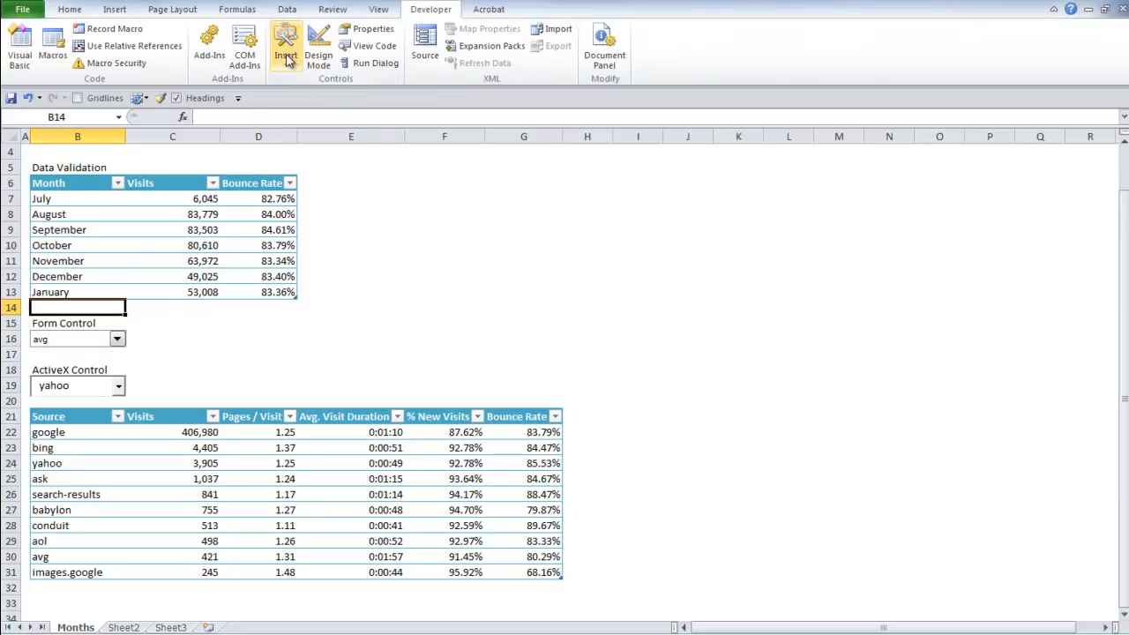
pyautogui.click(196, 341)
pyautogui.click(243, 338)
pyautogui.click(285, 49)
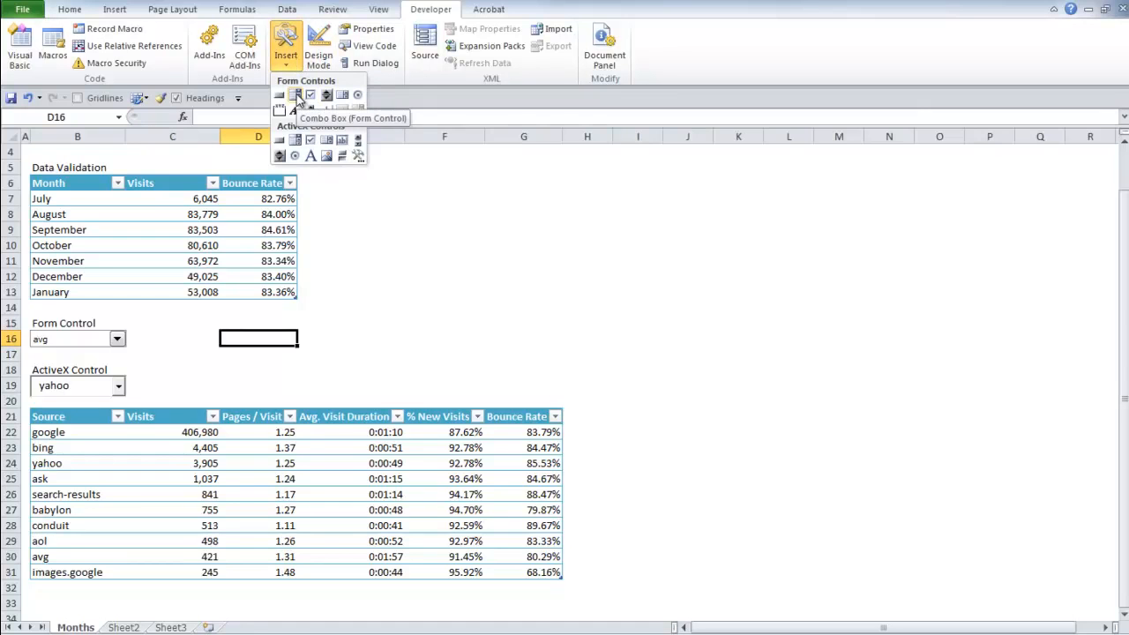
pyautogui.click(297, 95)
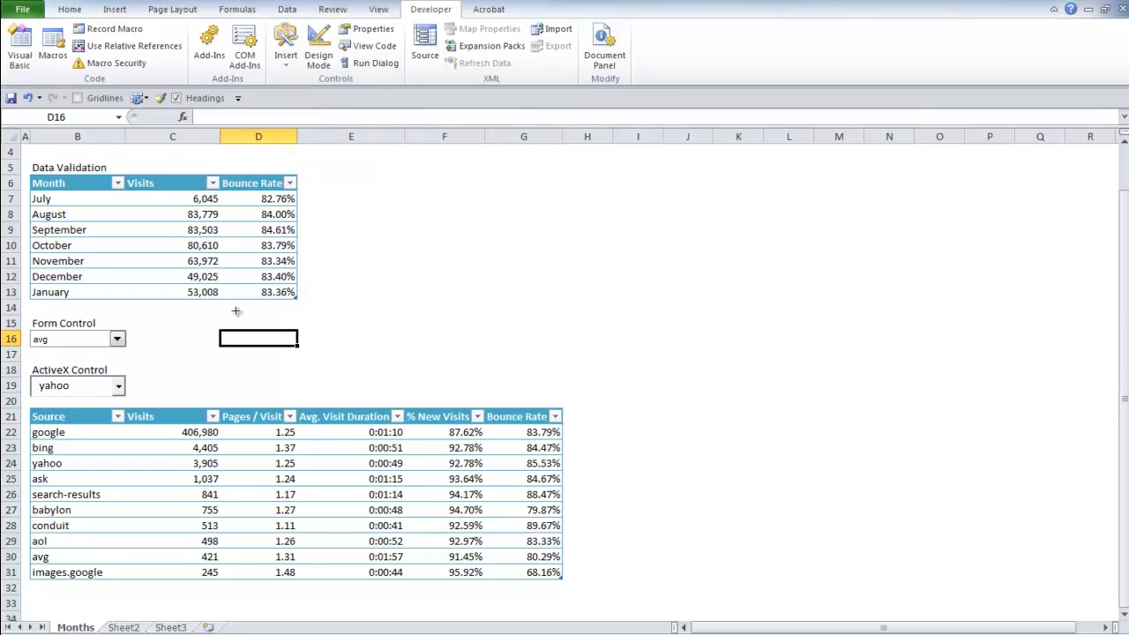
pyautogui.moveTo(220, 329); pyautogui.dragTo(297, 342)
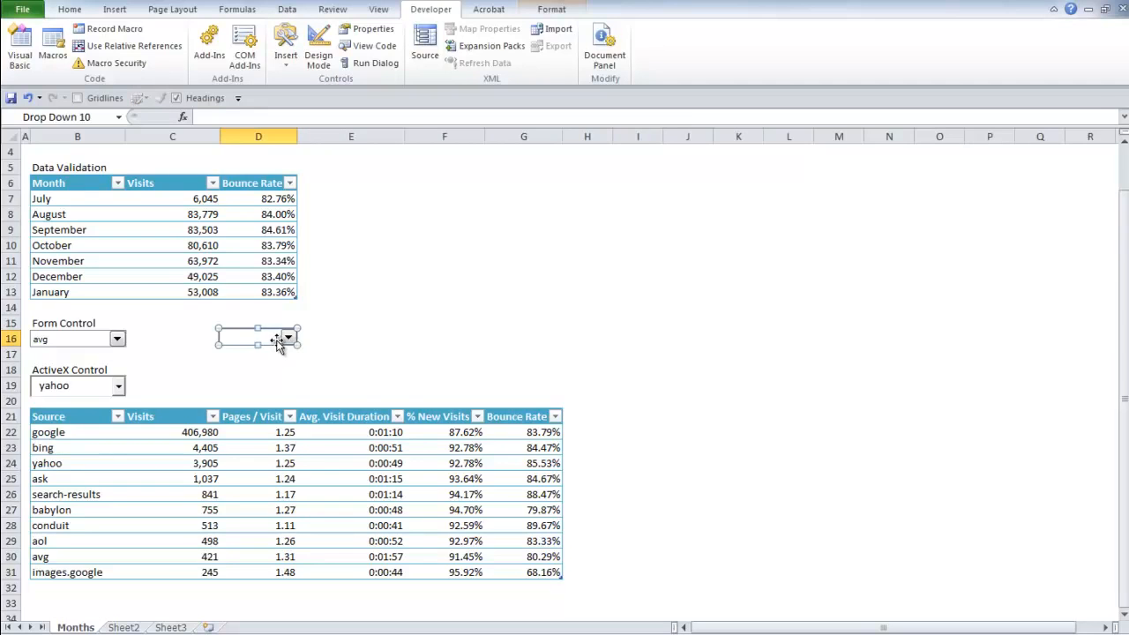
# Set the new combo box's input range to the source names in $B$22:$B$31 through its Format Control settings
pyautogui.rightClick(284, 342)
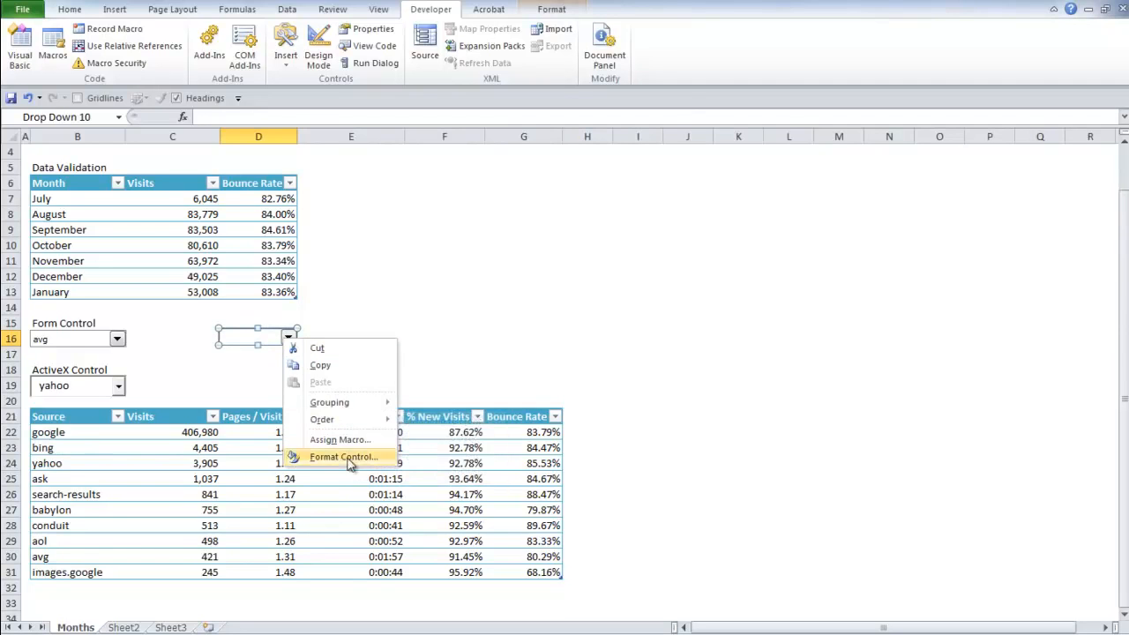
pyautogui.click(342, 456)
pyautogui.click(555, 154)
pyautogui.click(516, 153)
pyautogui.click(561, 153)
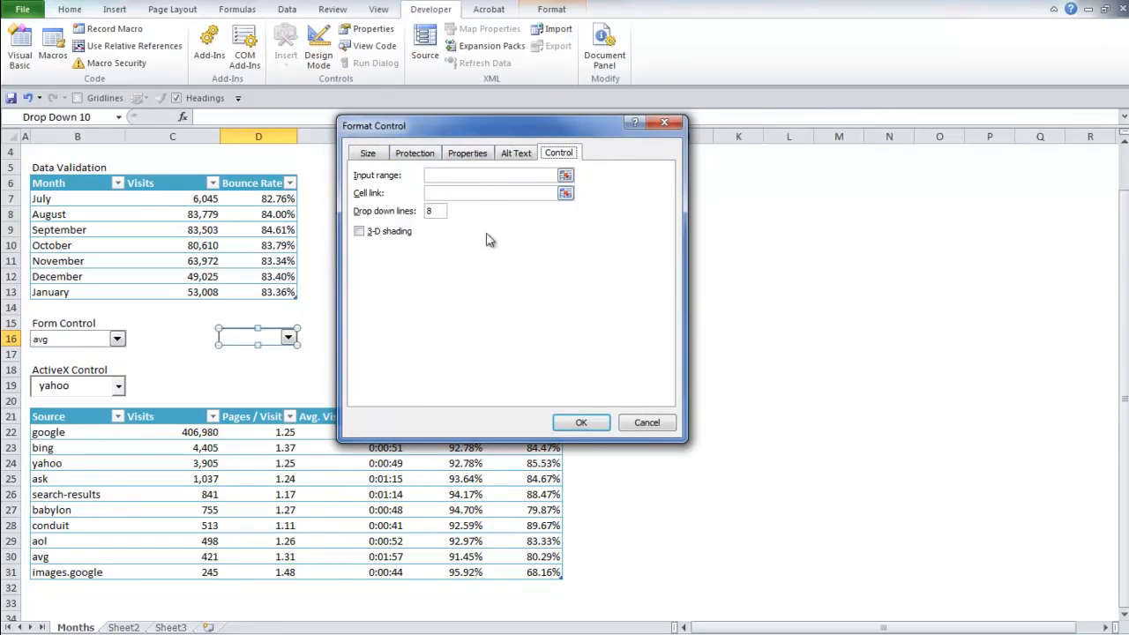
pyautogui.click(566, 175)
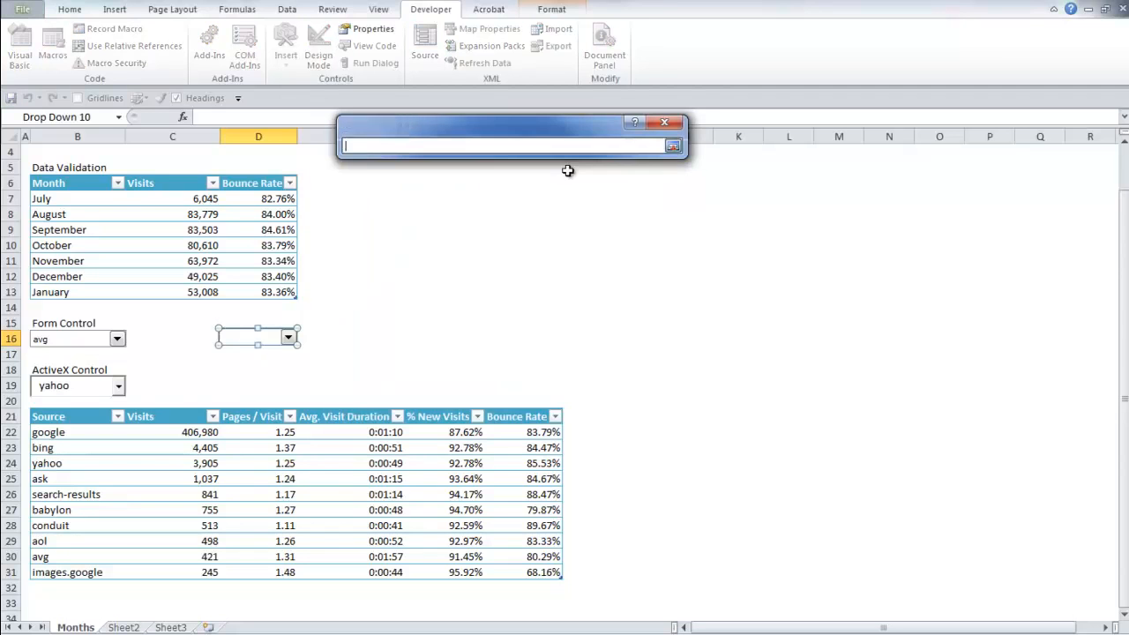
pyautogui.click(51, 433)
pyautogui.moveTo(51, 432); pyautogui.dragTo(99, 571)
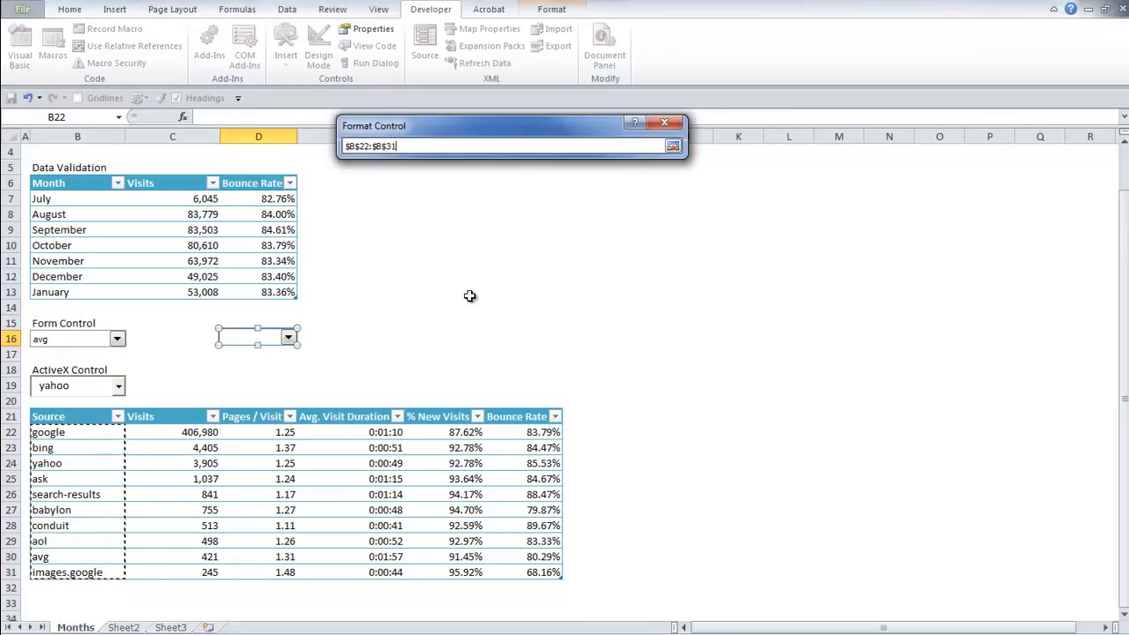
pyautogui.press('Return')
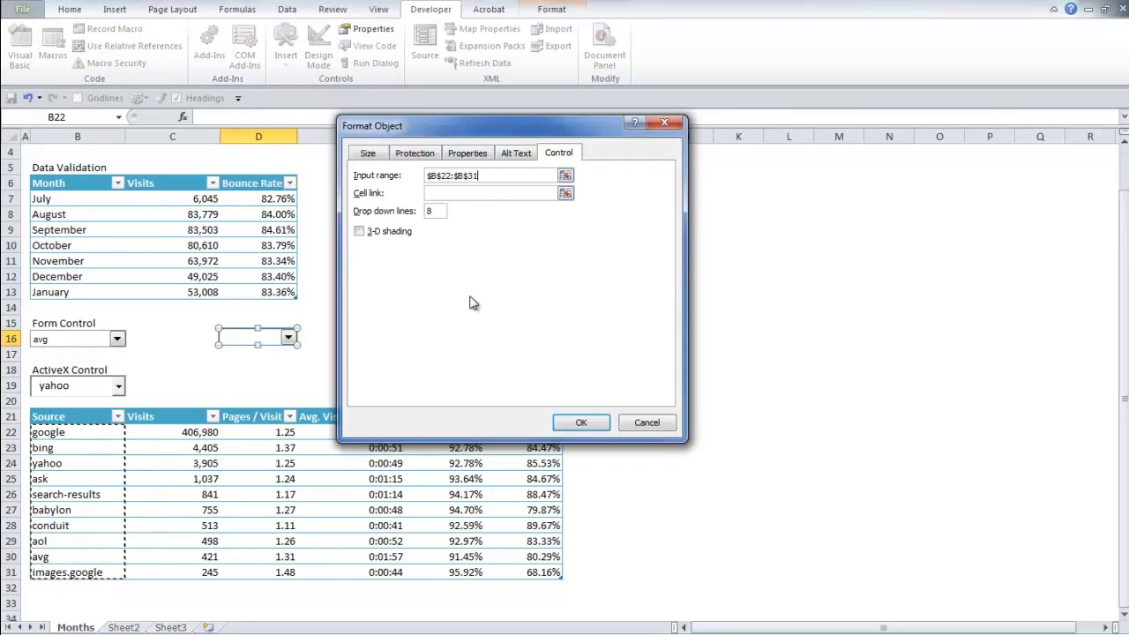
# Link the combo box to cell $E$16, set its drop down lines to 10, and apply the control settings
pyautogui.click(569, 193)
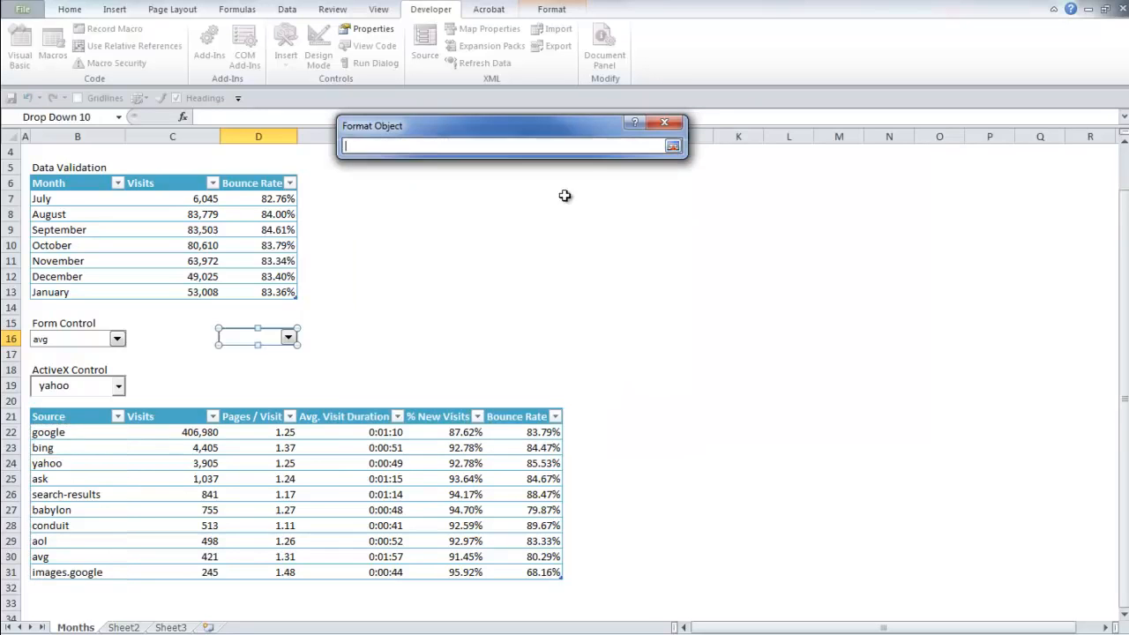
pyautogui.click(341, 336)
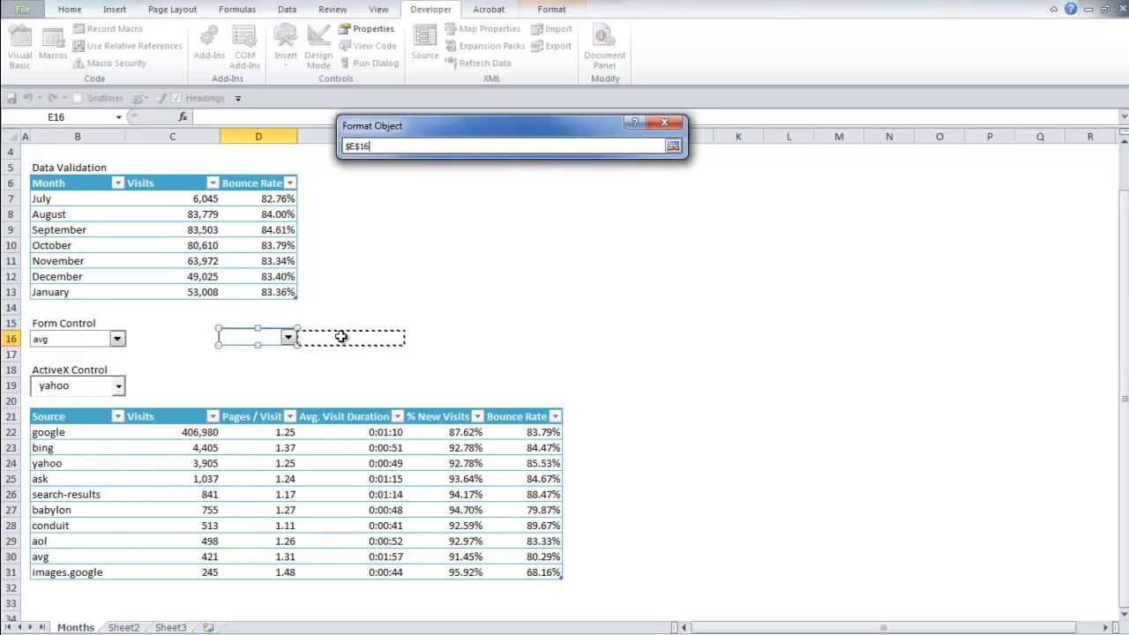
pyautogui.press('Return')
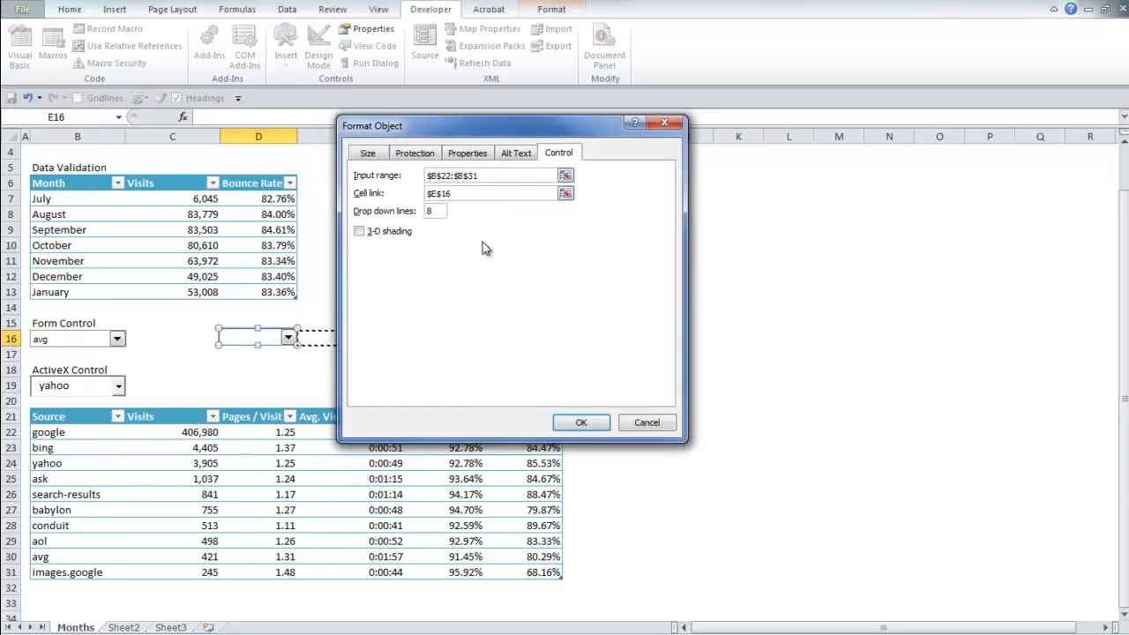
pyautogui.click(432, 212)
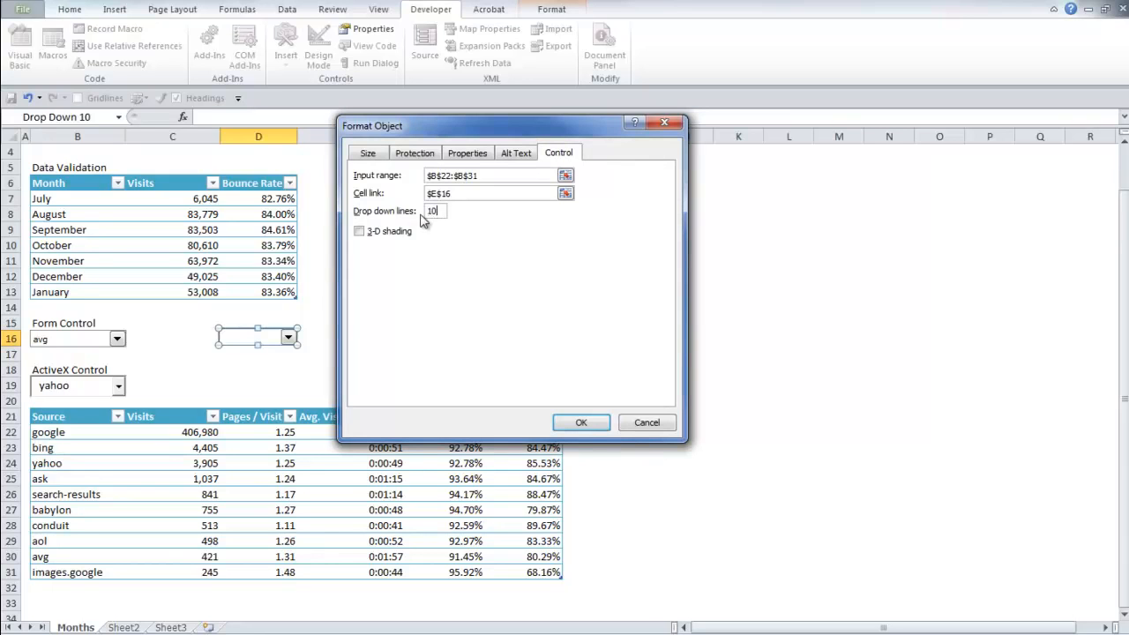
pyautogui.click(581, 422)
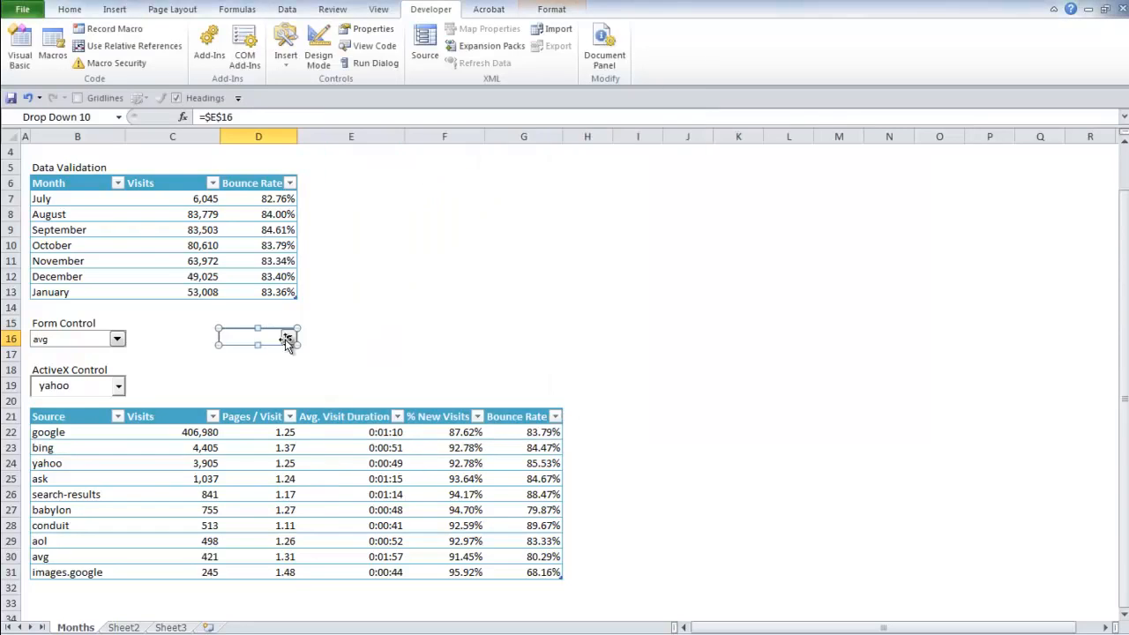
# Deselect the combo box at D16 and check the sources offered in its list
pyautogui.click(343, 345)
pyautogui.click(290, 354)
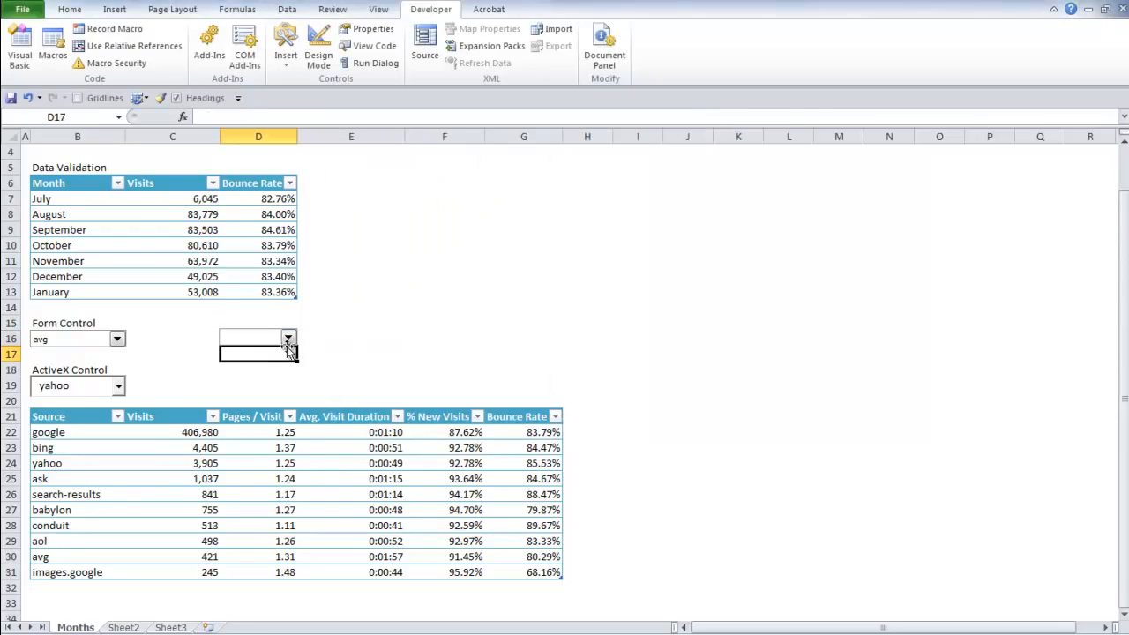
pyautogui.click(289, 341)
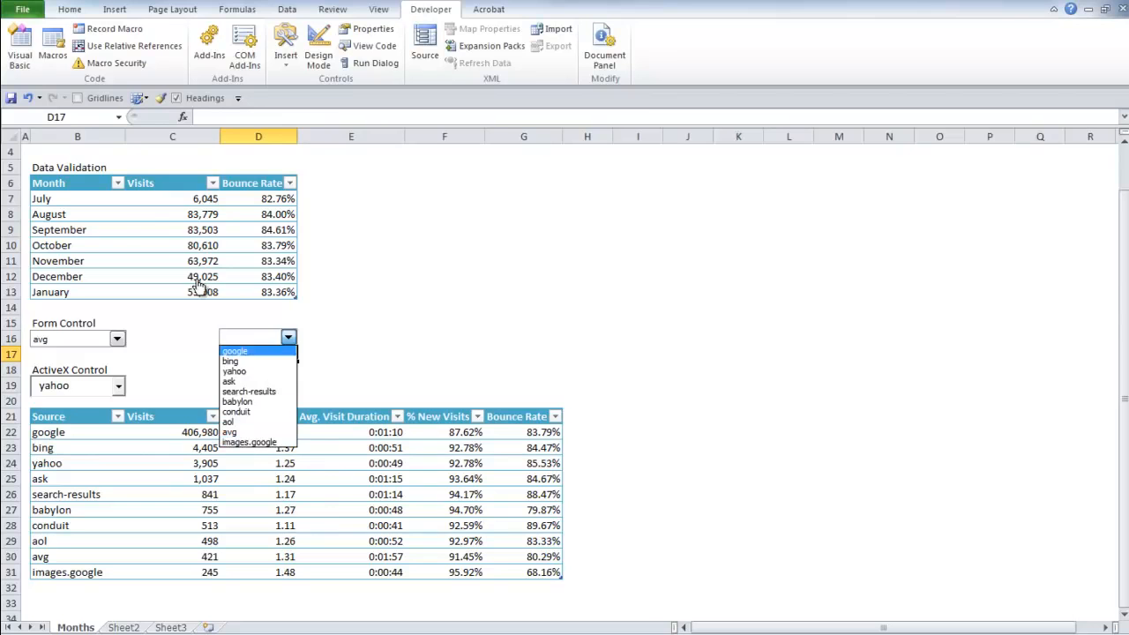
# Examine the in-cell month list of cell B9 for comparison, without changing its value
pyautogui.click(153, 229)
pyautogui.click(101, 228)
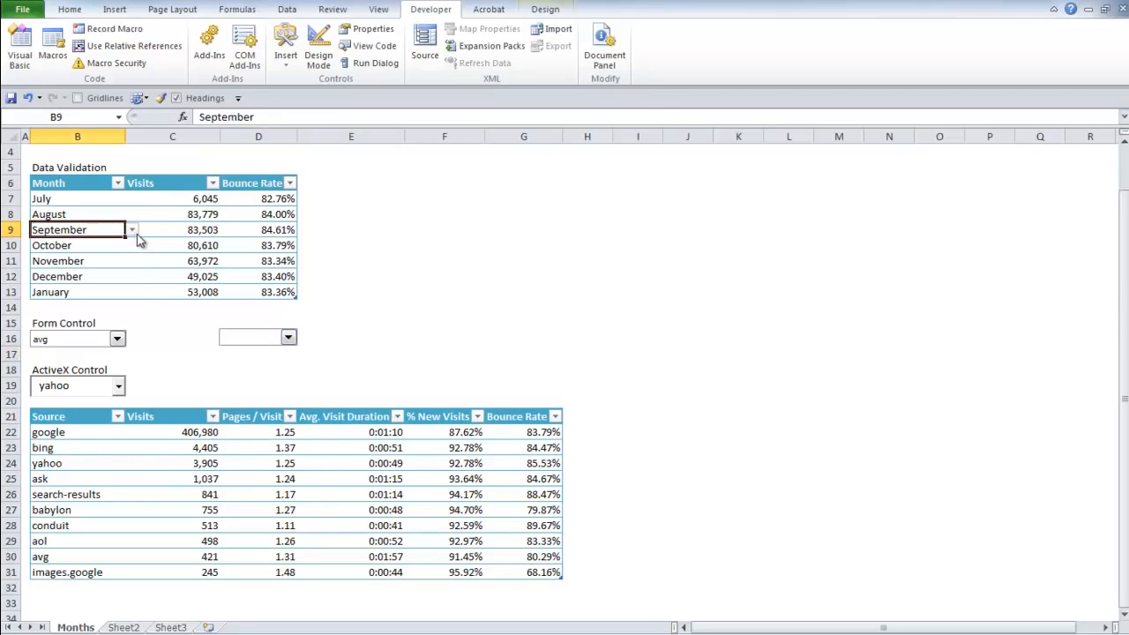
pyautogui.click(131, 229)
pyautogui.scroll(2, 135, 289)
pyautogui.scroll(-2, 137, 294)
pyautogui.moveTo(135, 286); pyautogui.dragTo(127, 315)
# Select cell E16 and view the D16 combo box's choices again without picking one
pyautogui.click(325, 341)
pyautogui.click(288, 339)
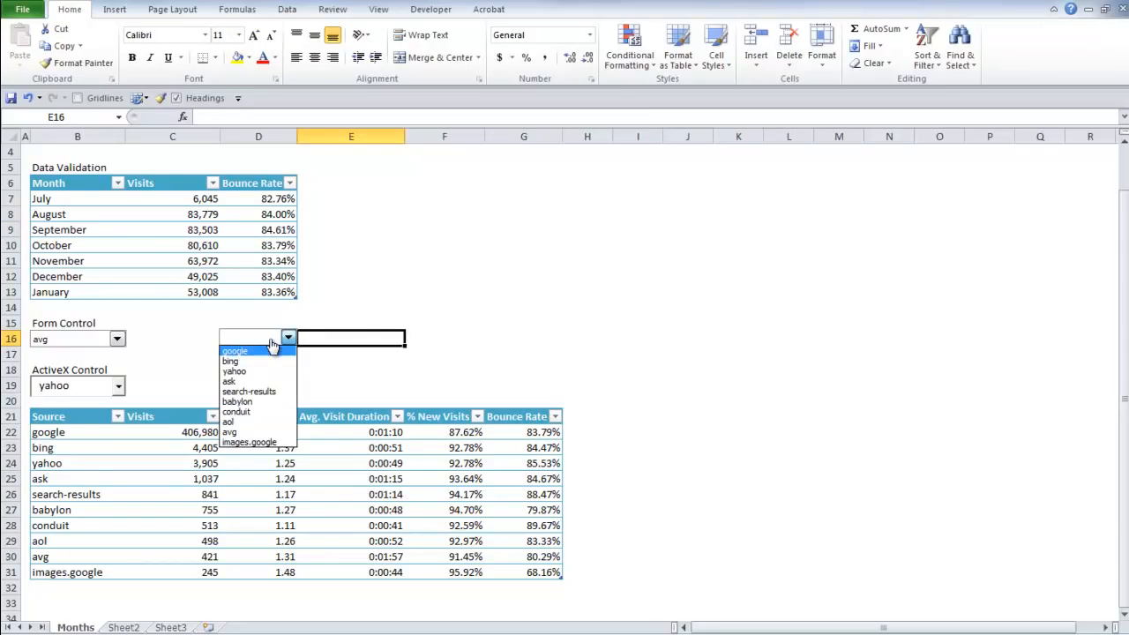
pyautogui.click(287, 340)
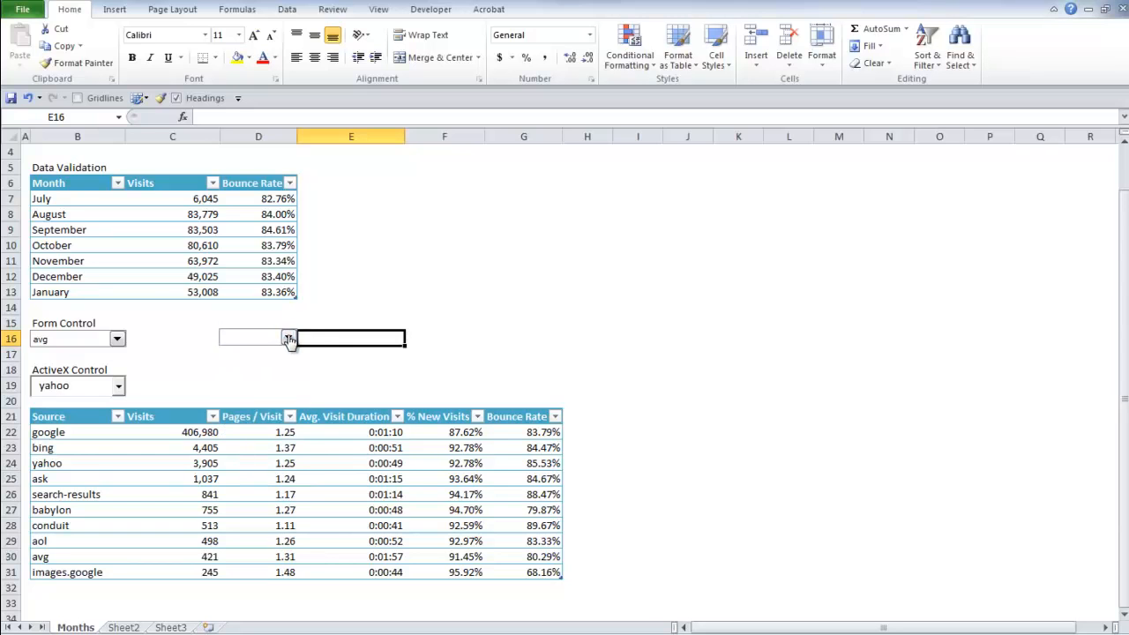
# Review the D16 combo box's cell link in its Format Control settings and keep it as $E$16
pyautogui.rightClick(287, 340)
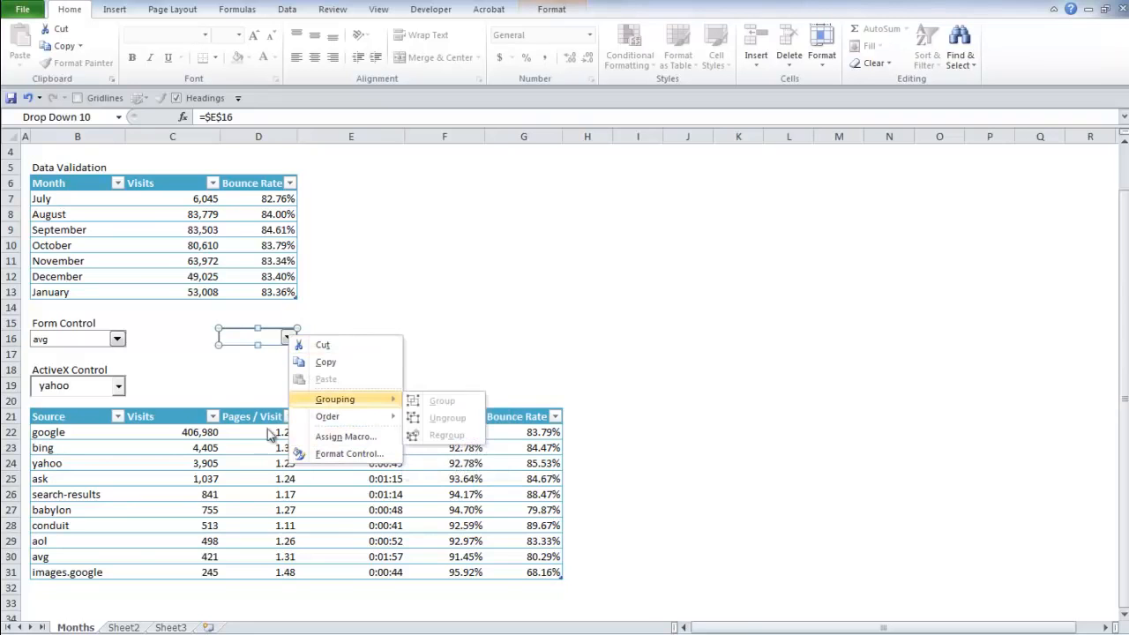
pyautogui.click(337, 455)
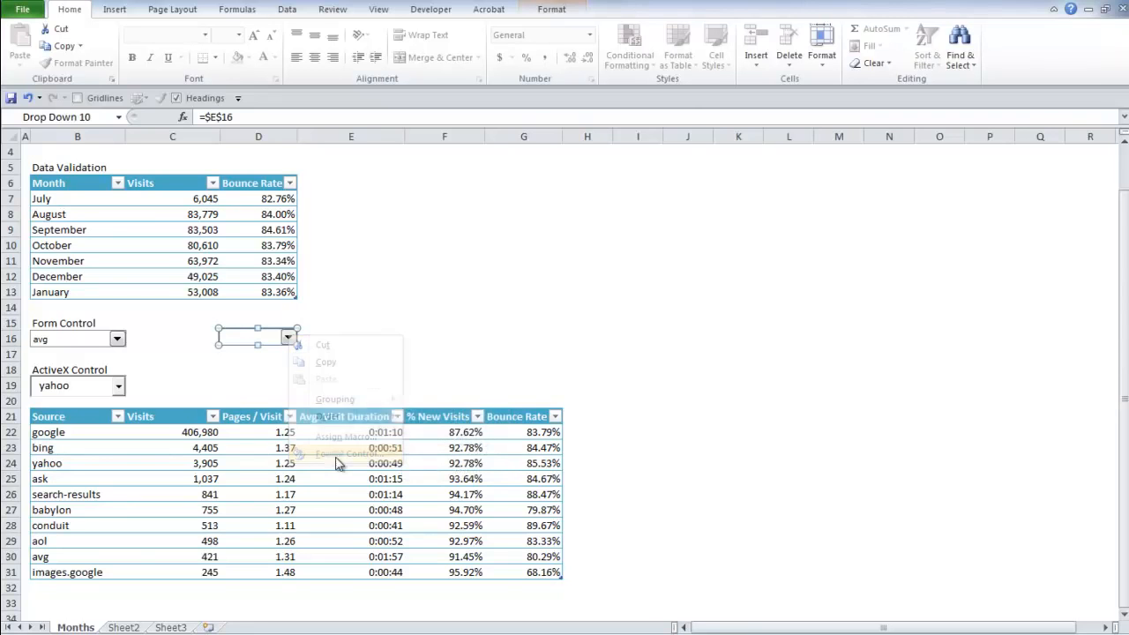
pyautogui.click(564, 195)
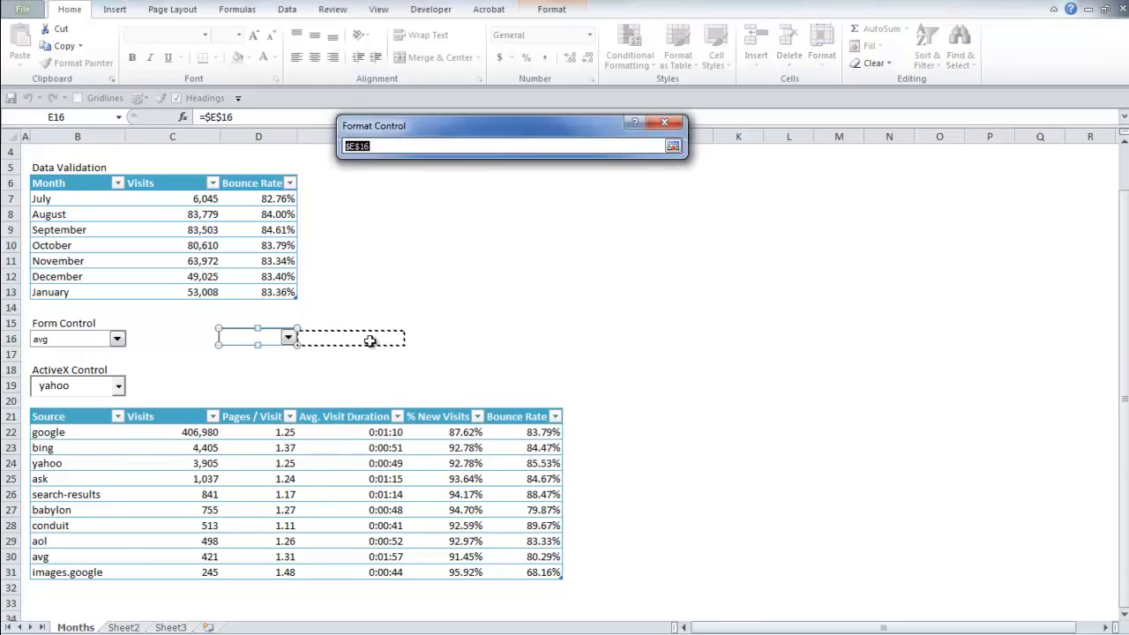
pyautogui.click(351, 145)
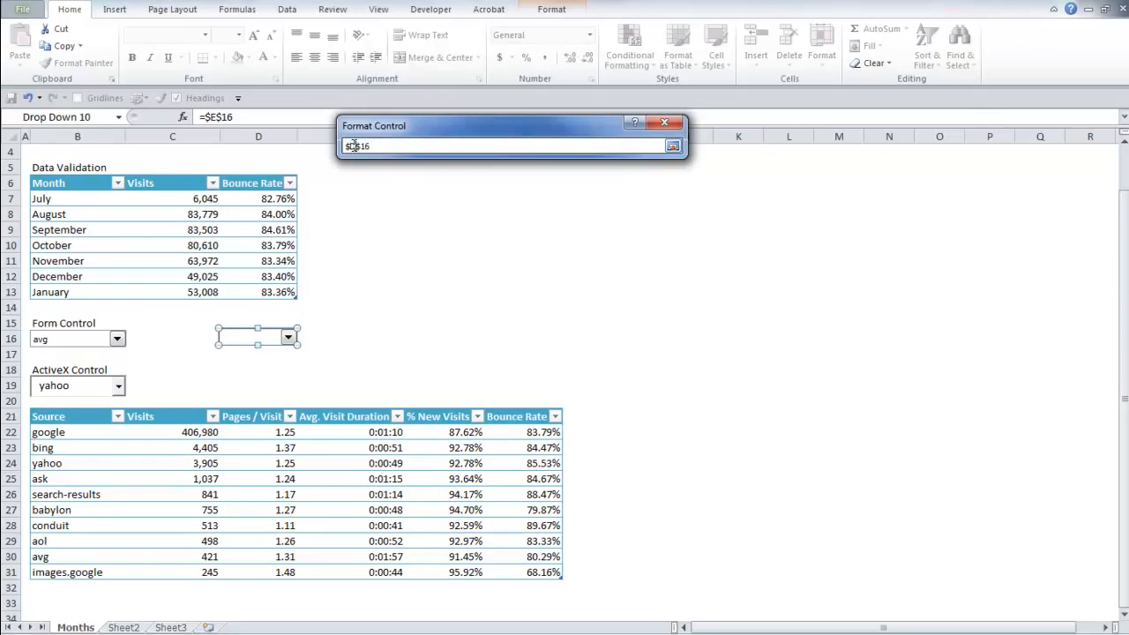
pyautogui.press('Return')
pyautogui.click(593, 422)
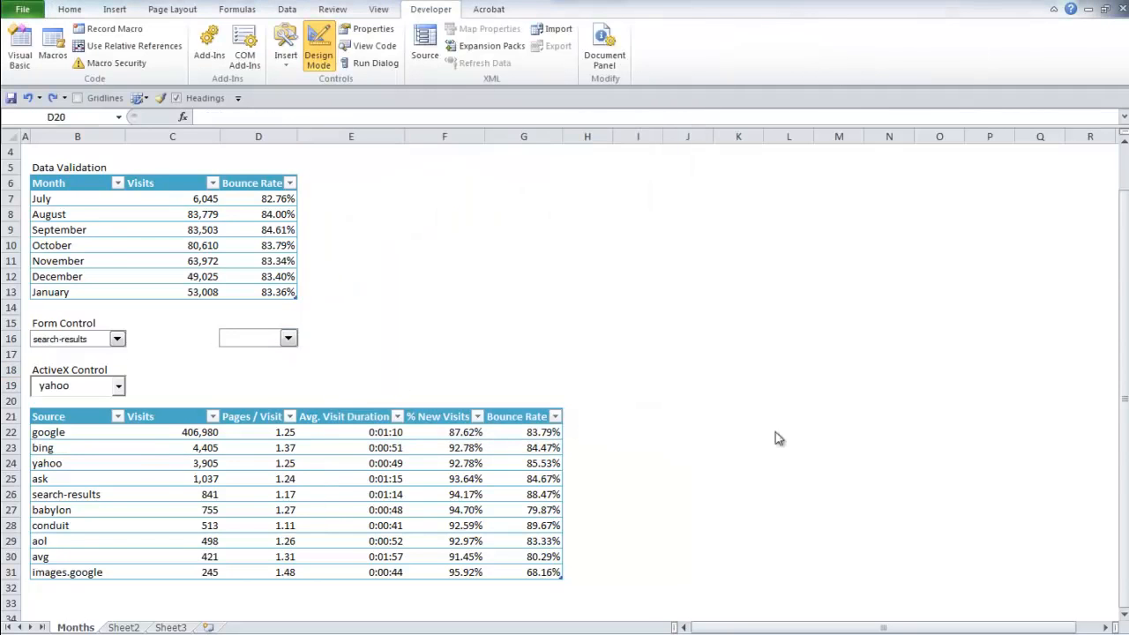
# Select the source names in A20:A29 on Sheet2 to check their named range allthesource
pyautogui.click(234, 380)
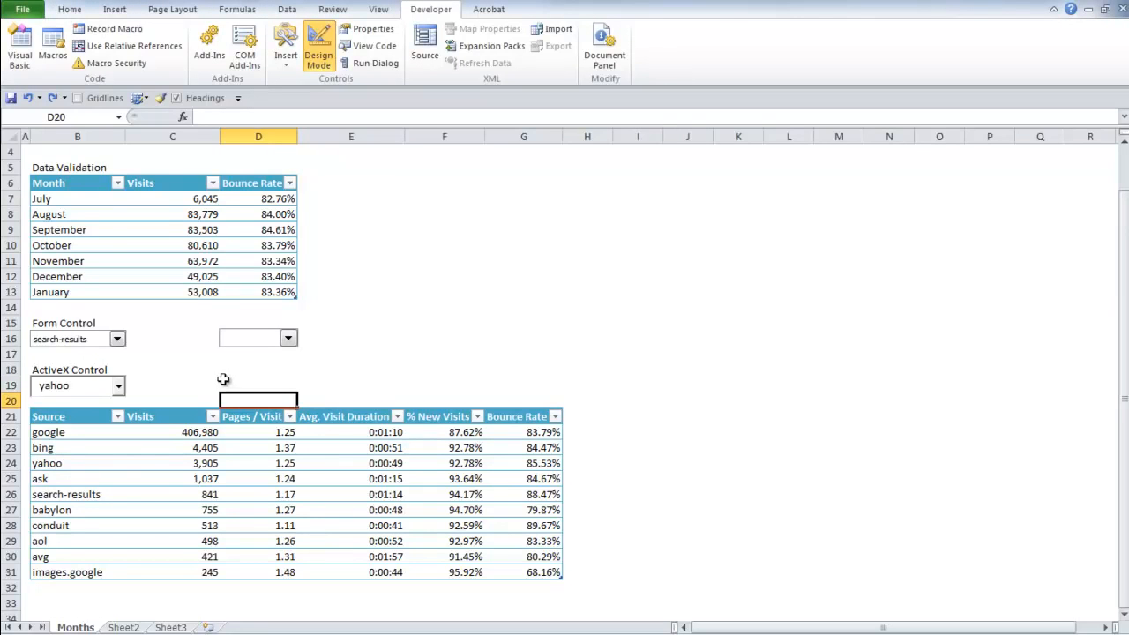
pyautogui.click(240, 386)
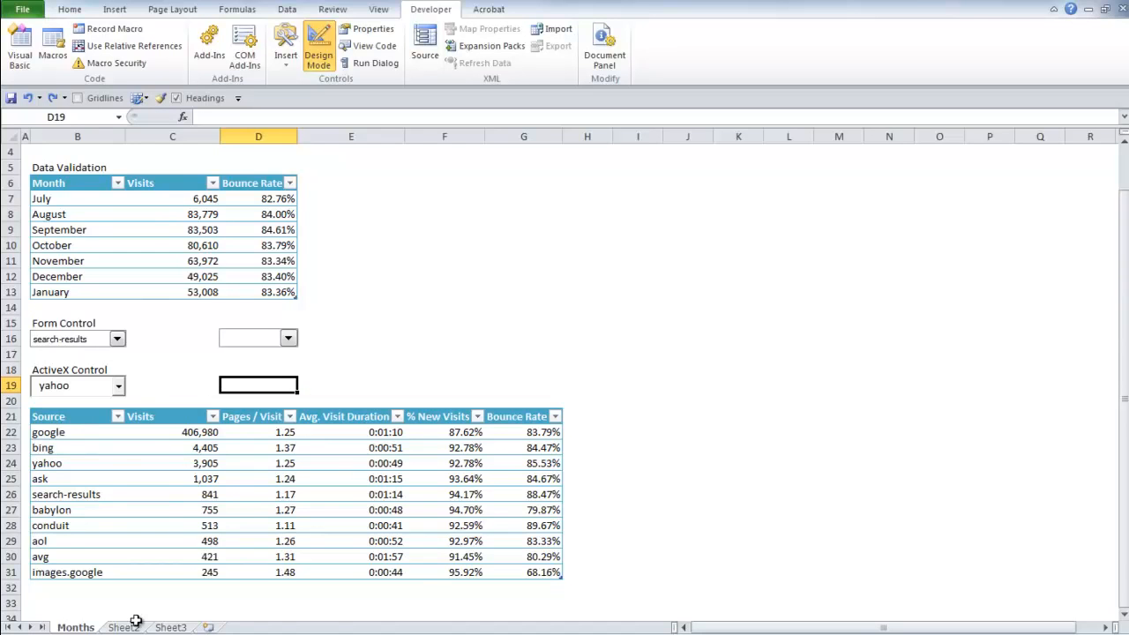
pyautogui.click(139, 627)
pyautogui.moveTo(39, 447); pyautogui.dragTo(43, 586)
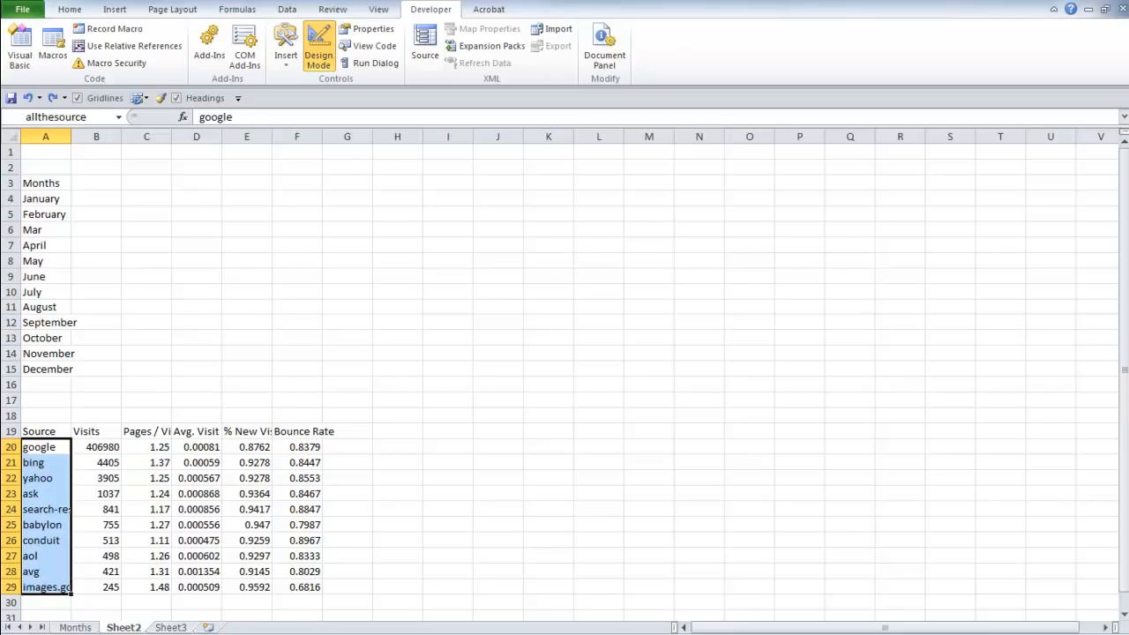
# Insert an ActiveX combo box over cell D19 on the Months sheet
pyautogui.click(76, 627)
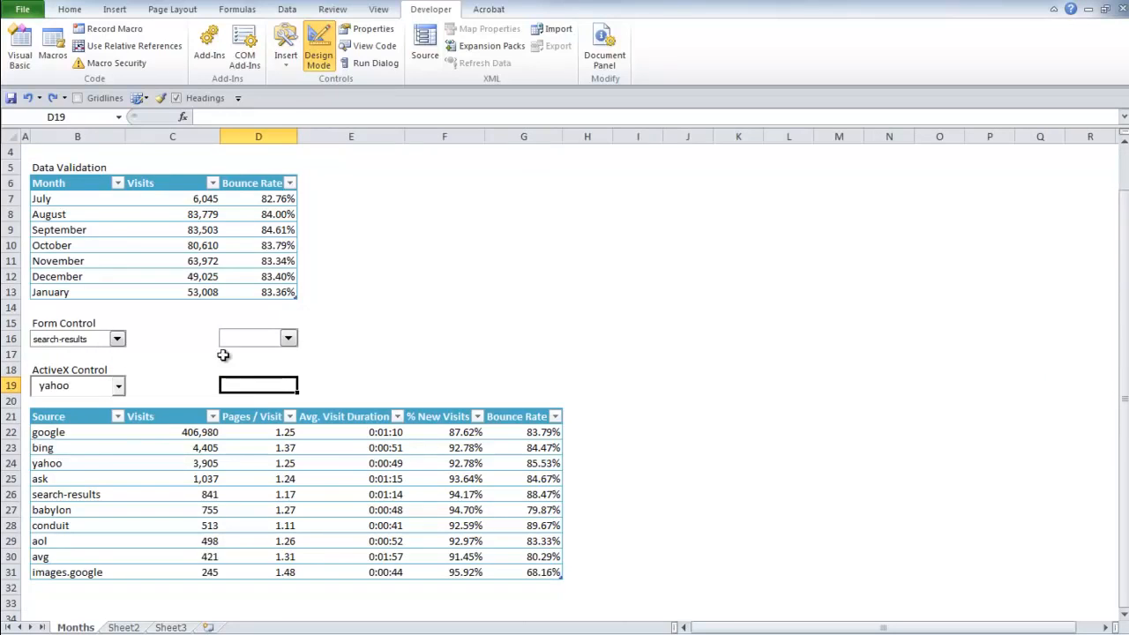
pyautogui.click(296, 62)
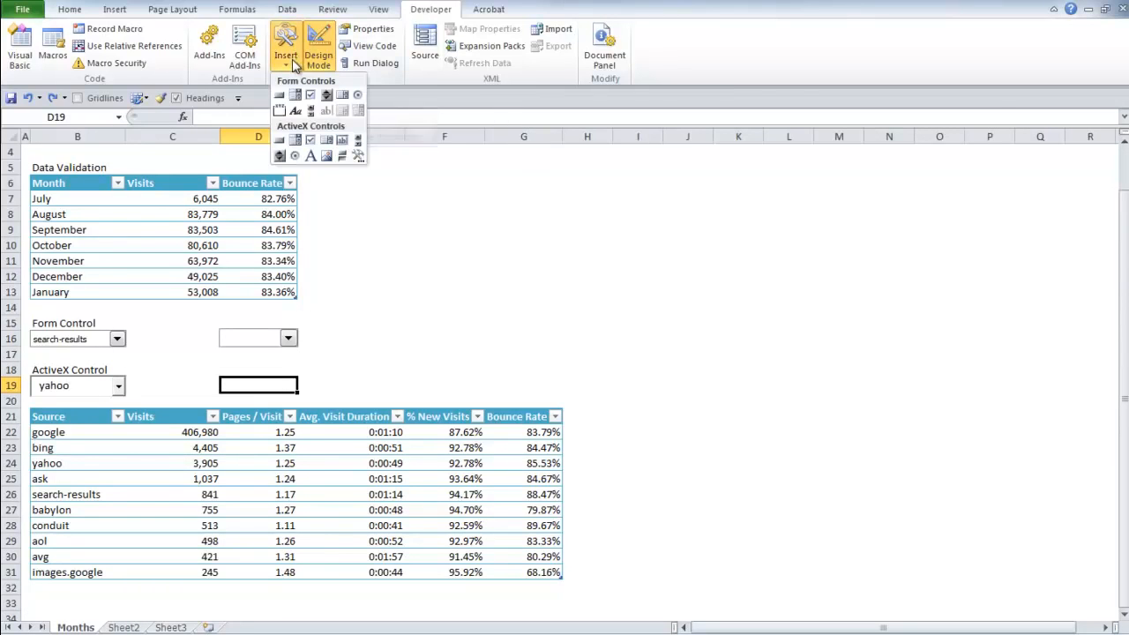
pyautogui.click(298, 144)
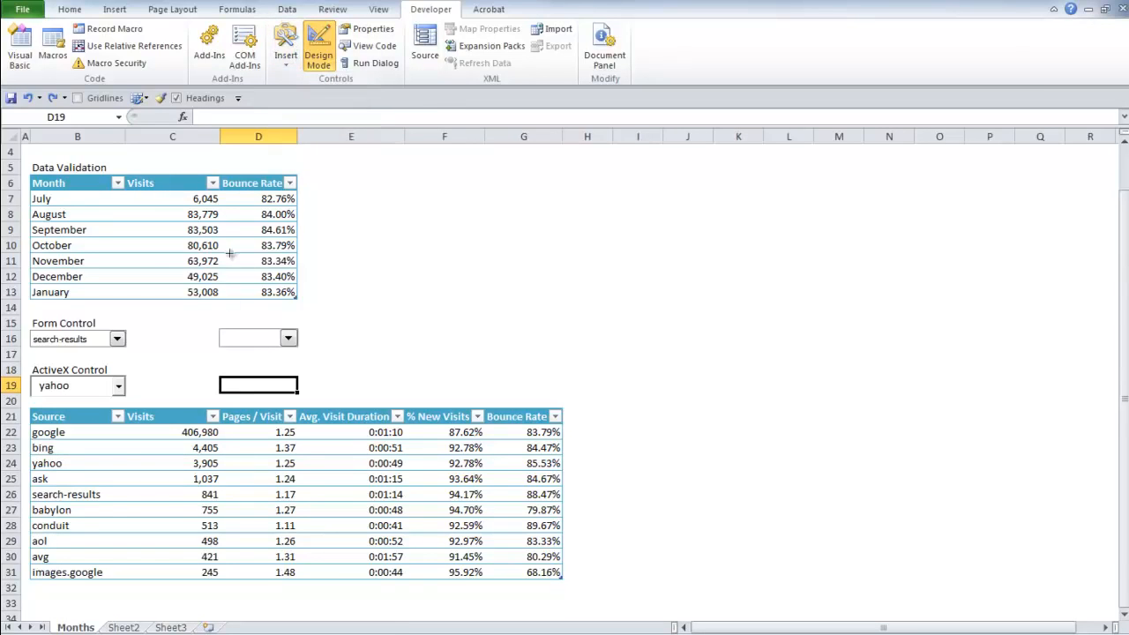
pyautogui.moveTo(216, 371)
pyautogui.mouseDown()
pyautogui.moveTo(252, 391)
pyautogui.moveTo(300, 388)
pyautogui.mouseUp()
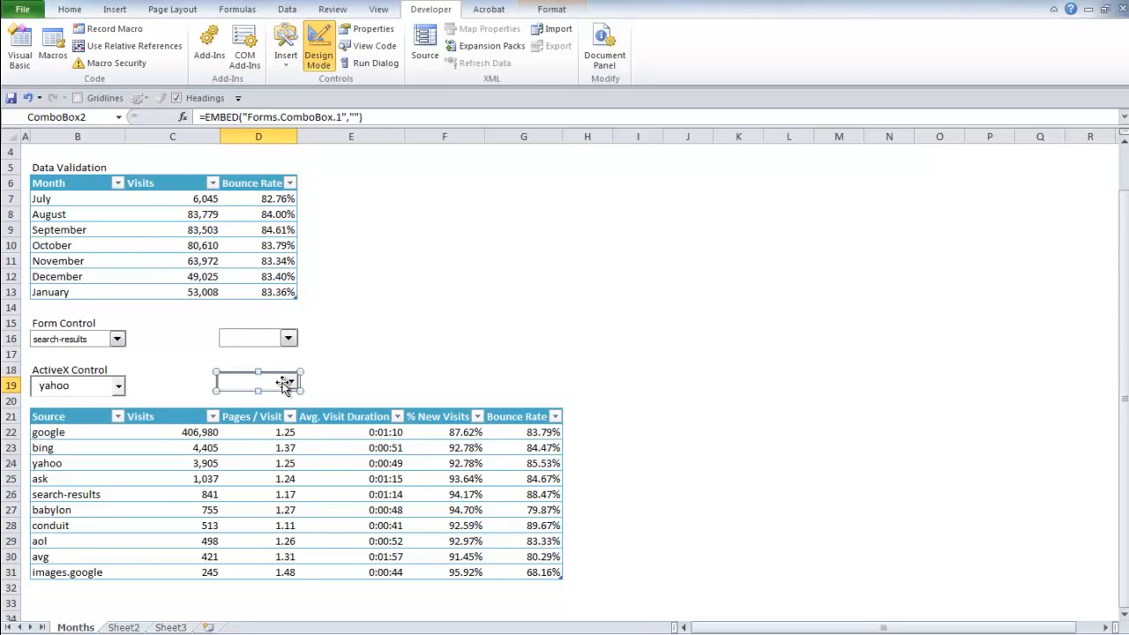
# In the new combo box's properties, set ListFillRange to allthesource and LinkedCell to D19
pyautogui.rightClick(286, 386)
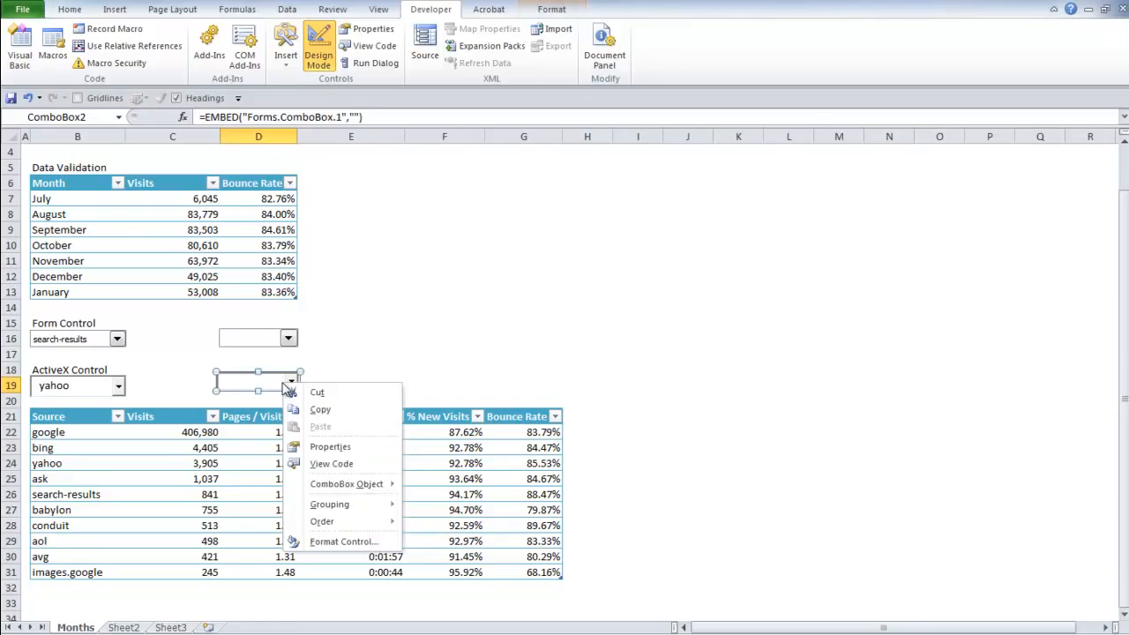
pyautogui.click(320, 448)
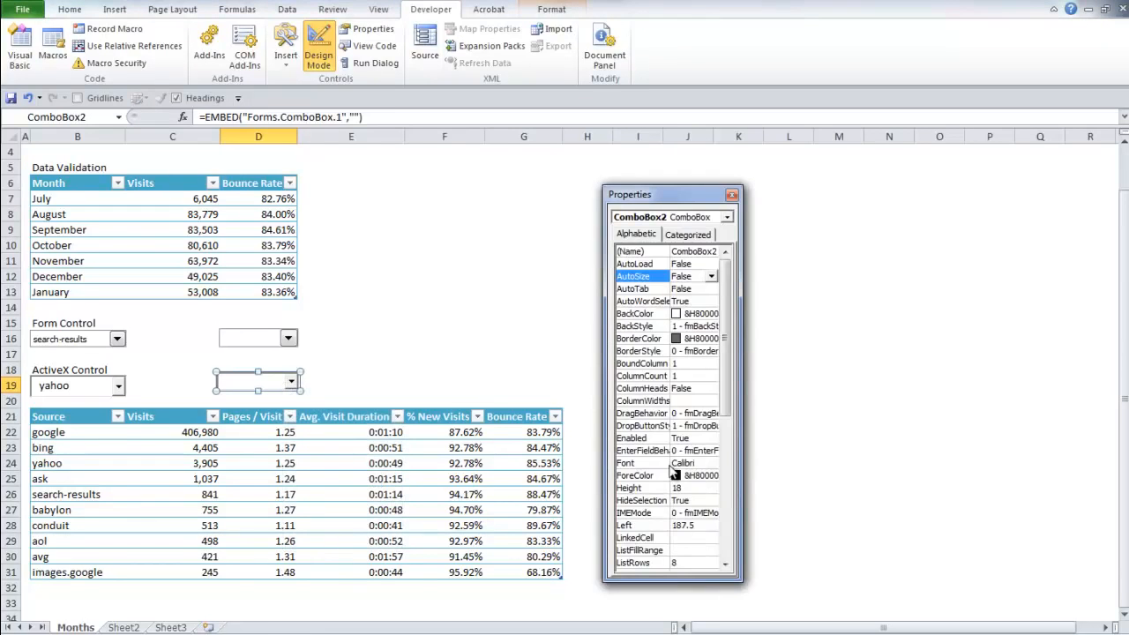
pyautogui.scroll(-1, 676, 504)
pyautogui.click(681, 512)
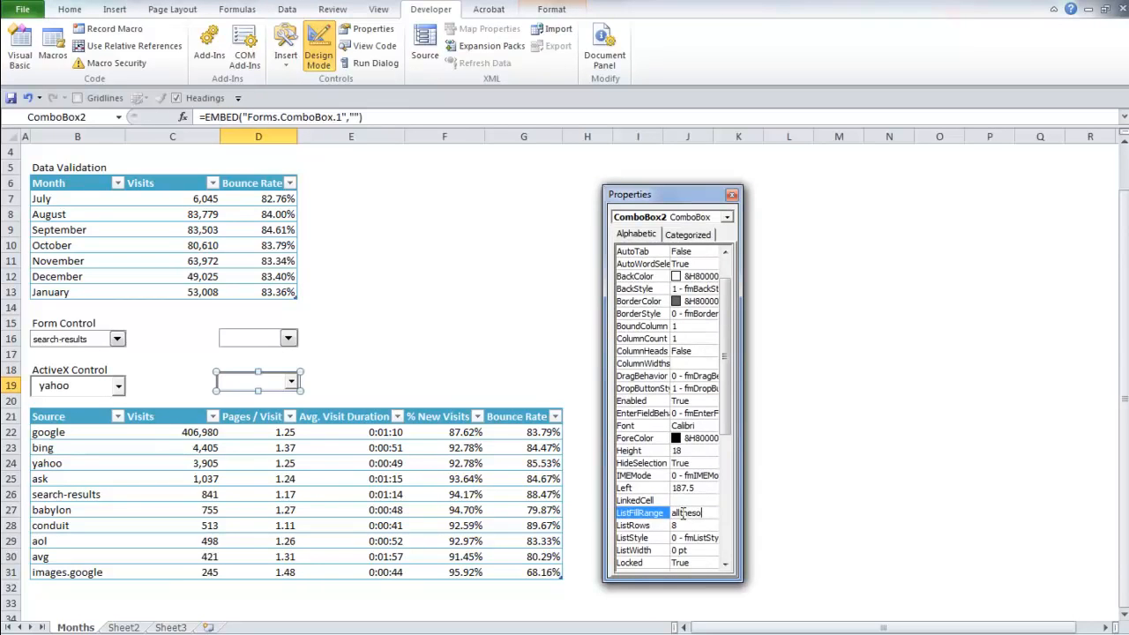
pyautogui.write('allthesources')
pyautogui.click(684, 499)
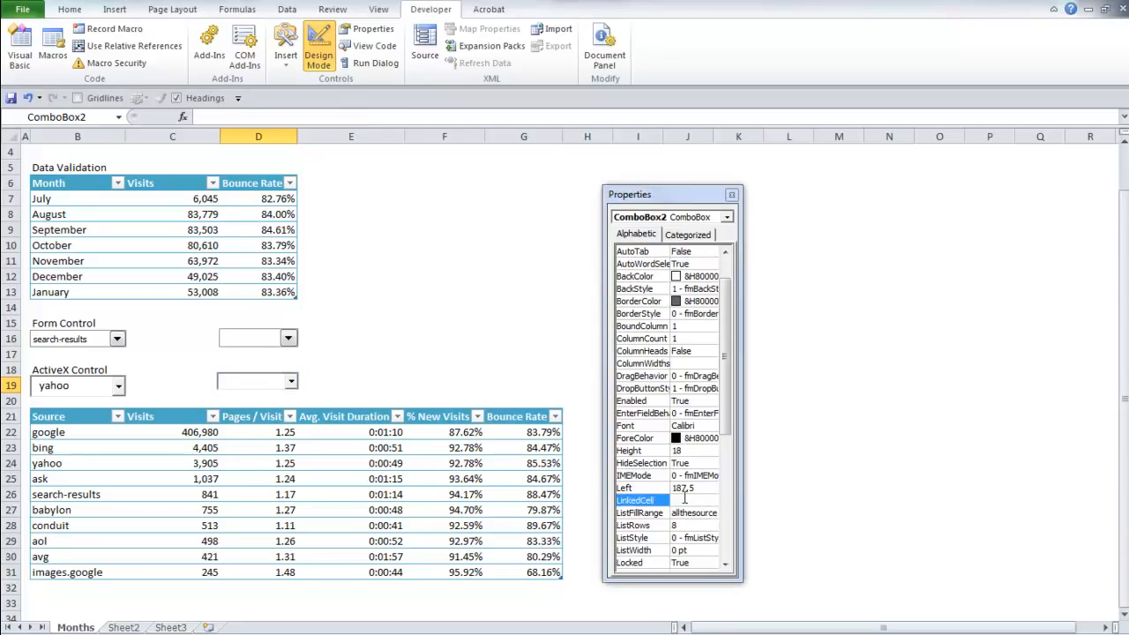
pyautogui.click(687, 501)
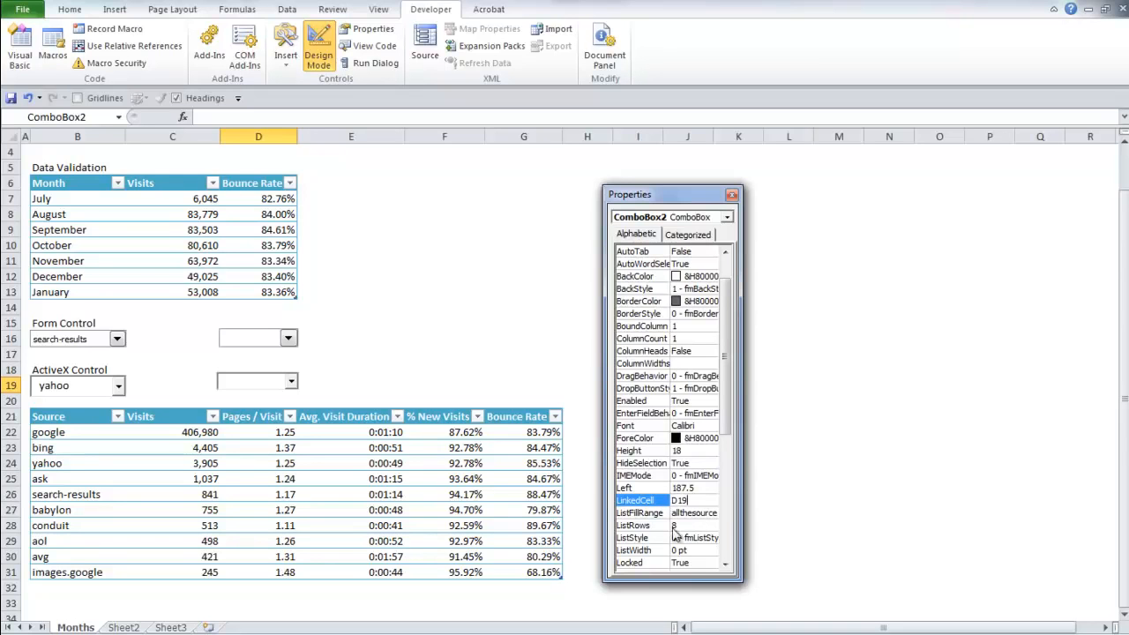
pyautogui.click(731, 194)
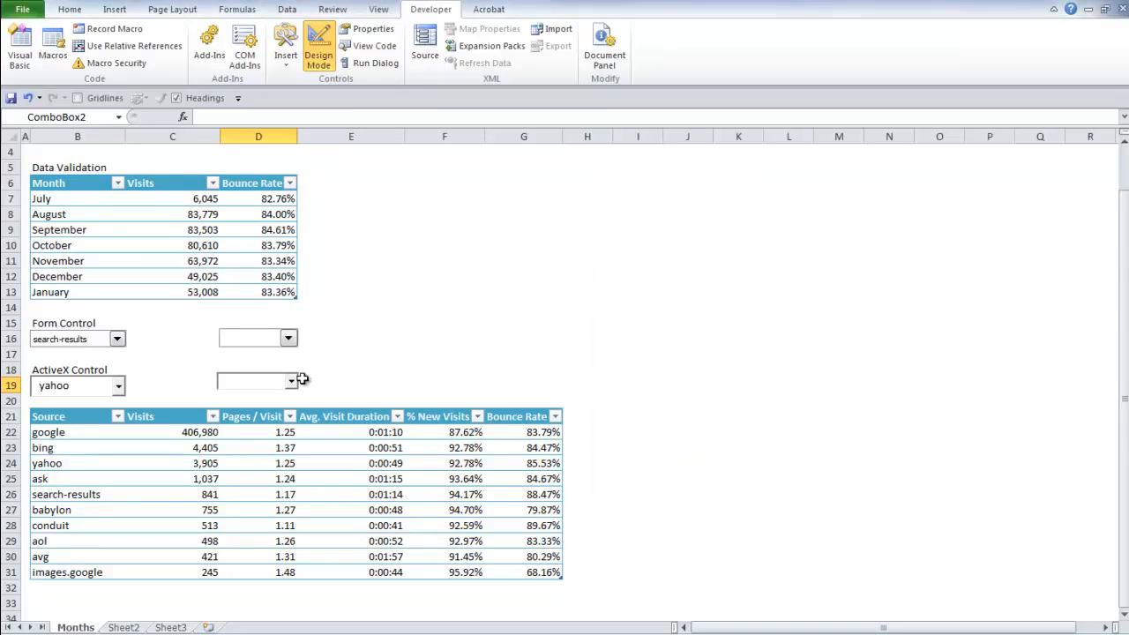
# Turn off Design Mode to make the ActiveX combo box over D19 usable
pyautogui.click(262, 381)
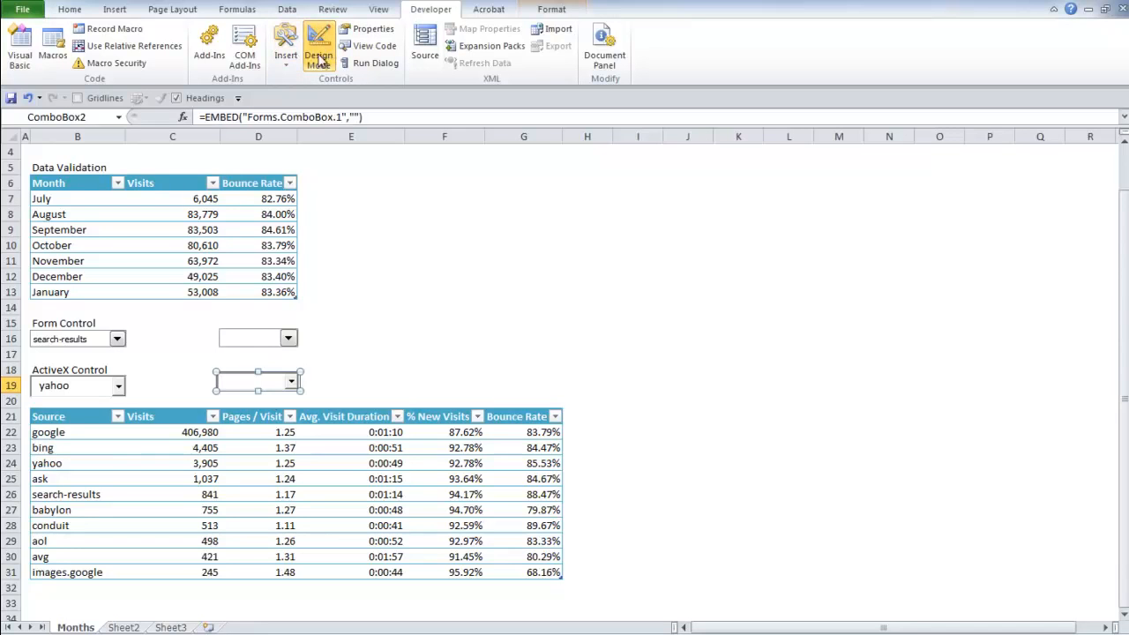
pyautogui.click(319, 388)
pyautogui.click(290, 382)
pyautogui.click(335, 390)
pyautogui.click(285, 385)
pyautogui.click(319, 48)
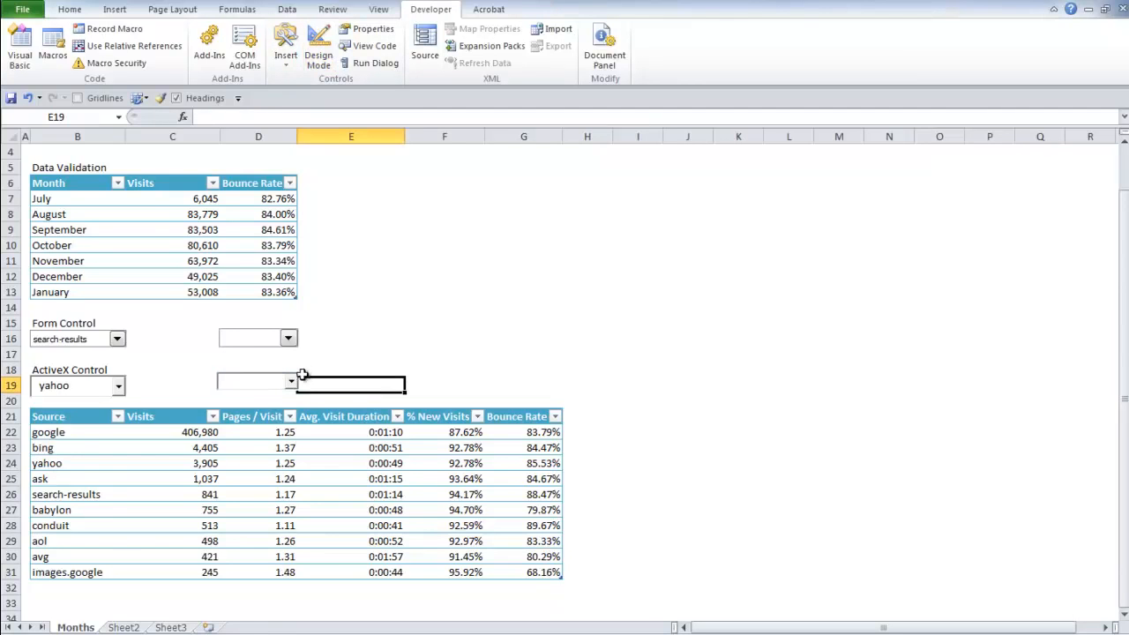
# Look through the D19 combo box's source choices without picking one
pyautogui.click(291, 385)
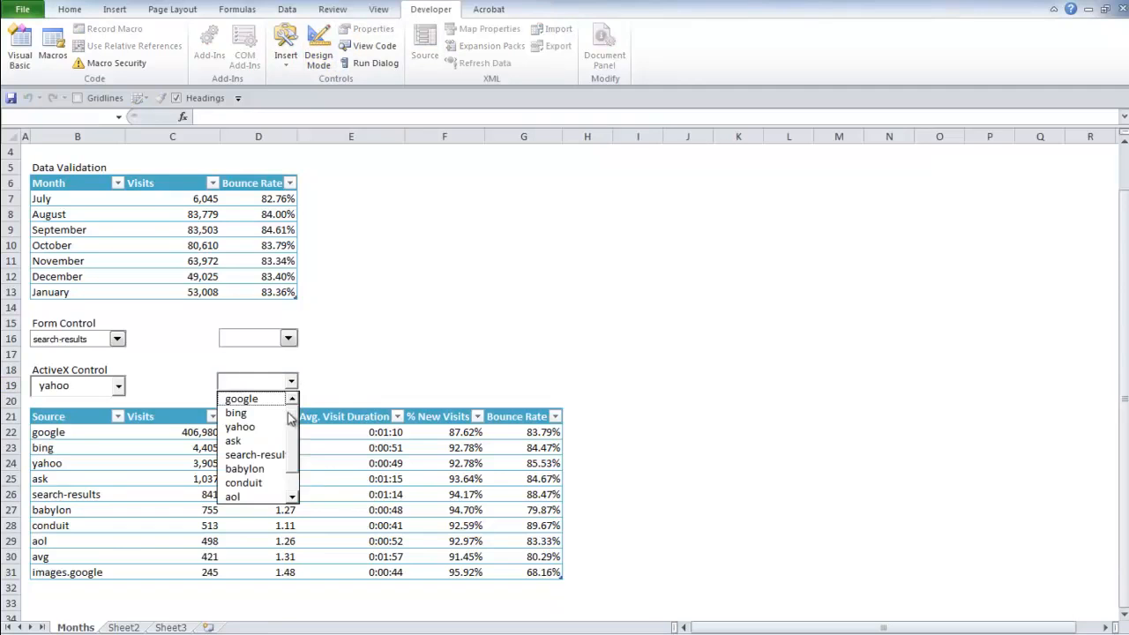
pyautogui.moveTo(294, 450)
pyautogui.mouseDown()
pyautogui.moveTo(294, 486)
pyautogui.moveTo(286, 441)
pyautogui.mouseUp()
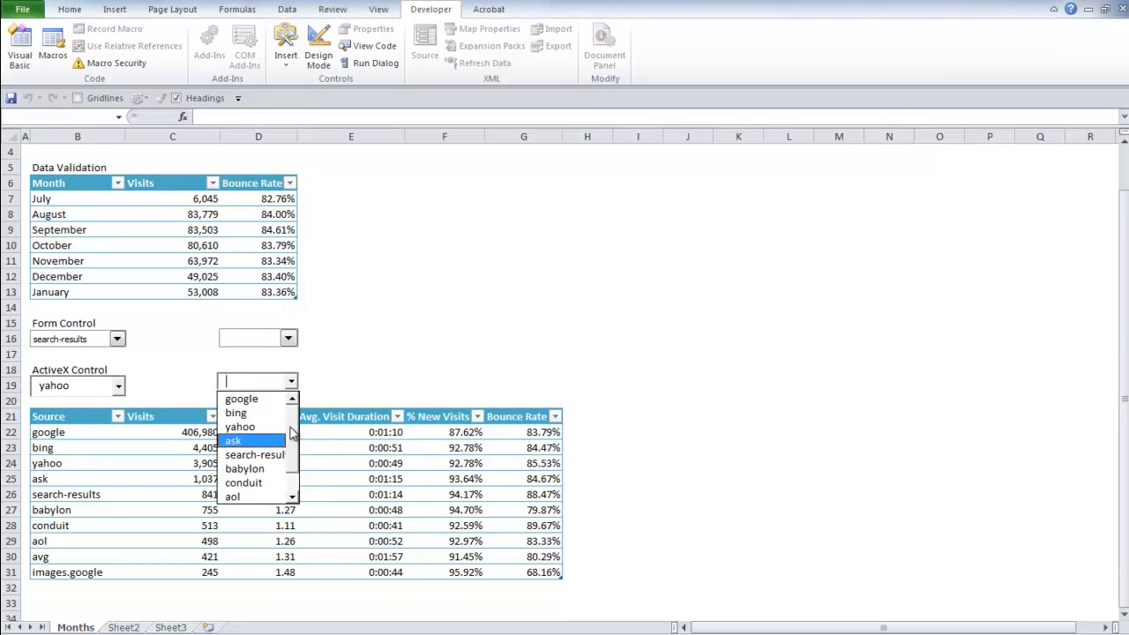
pyautogui.moveTo(293, 439); pyautogui.dragTo(299, 482)
pyautogui.click(343, 375)
pyautogui.click(262, 380)
pyautogui.click(290, 381)
pyautogui.click(320, 381)
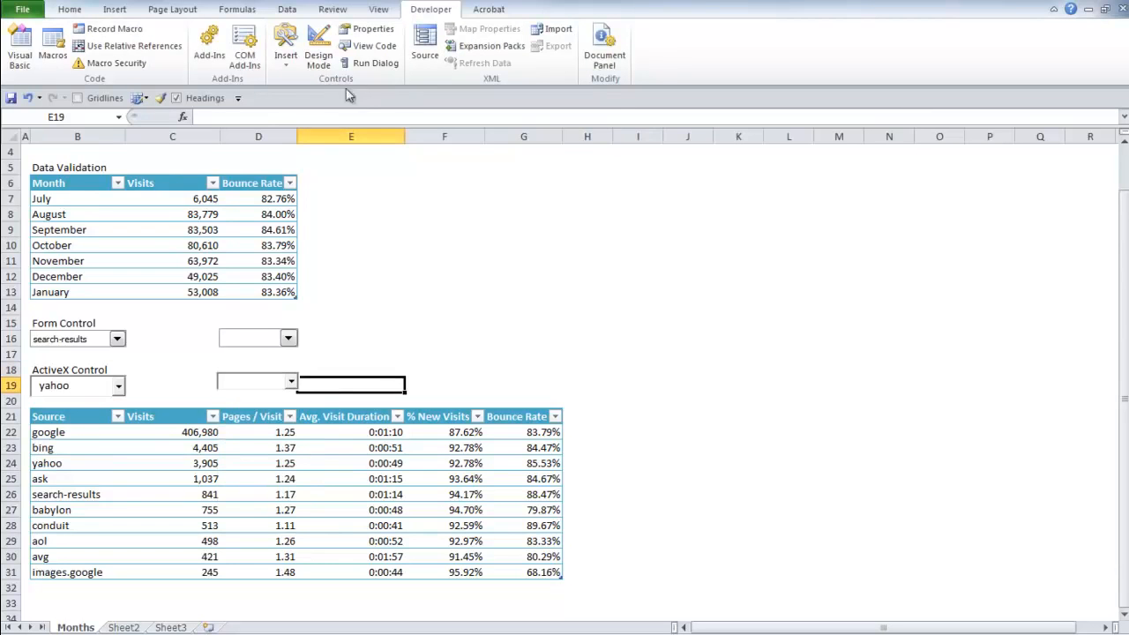
# Turn Design Mode back on and set the D19 combo box's ListRows property to 10
pyautogui.click(320, 52)
pyautogui.click(290, 380)
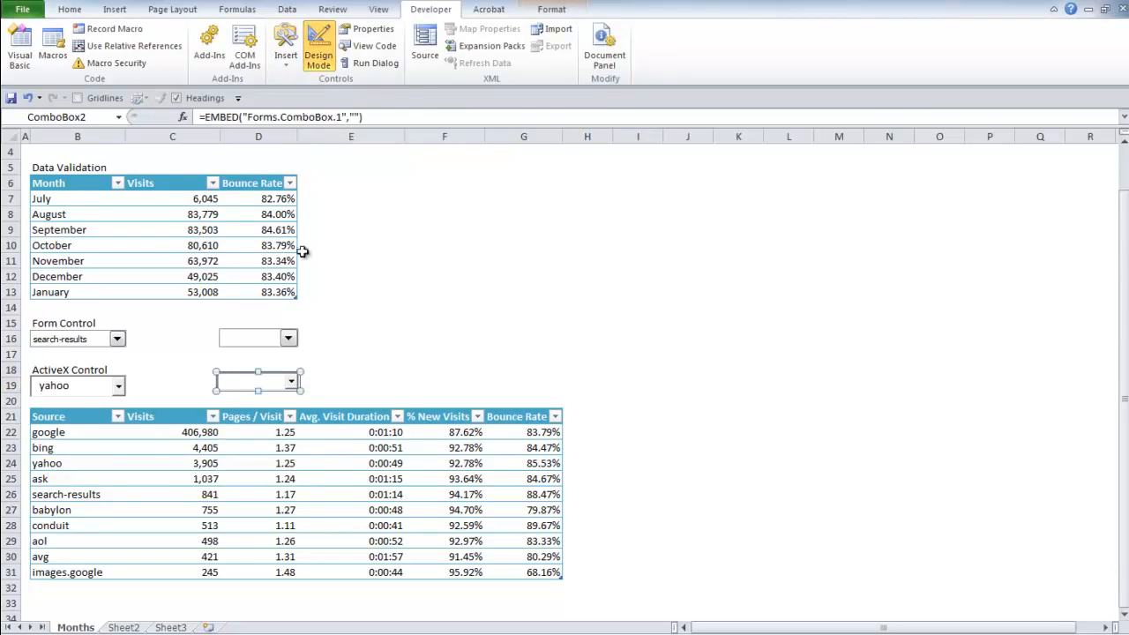
pyautogui.rightClick(294, 382)
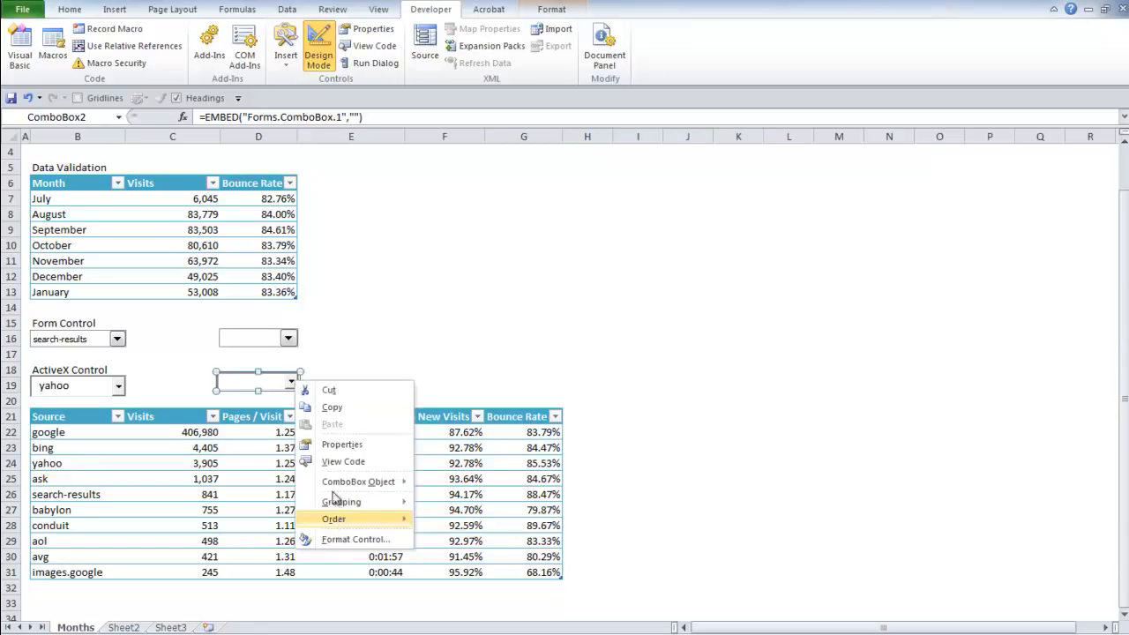
pyautogui.click(337, 446)
pyautogui.click(682, 525)
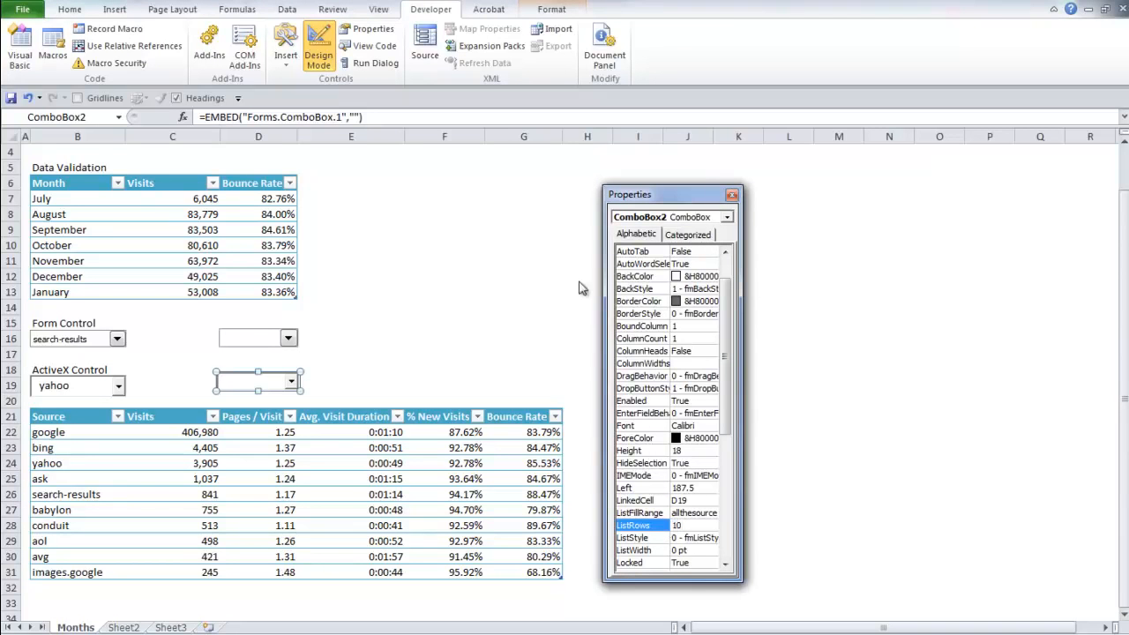
pyautogui.click(733, 196)
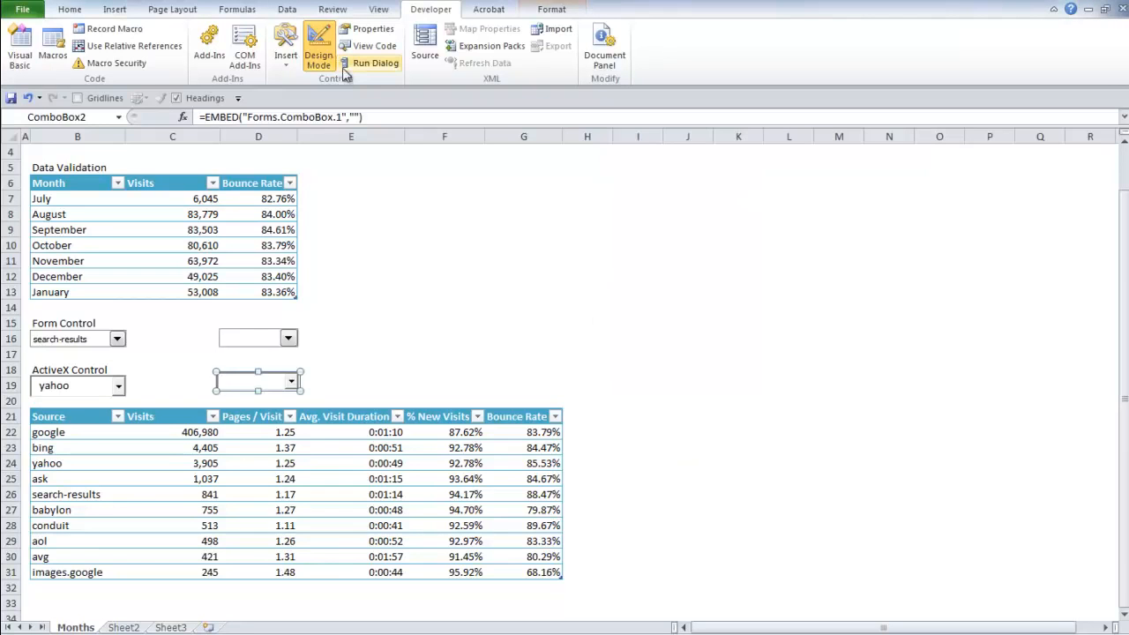
# Turn off Design Mode and check the D19 combo box's expanded list without picking a source
pyautogui.click(318, 54)
pyautogui.click(291, 382)
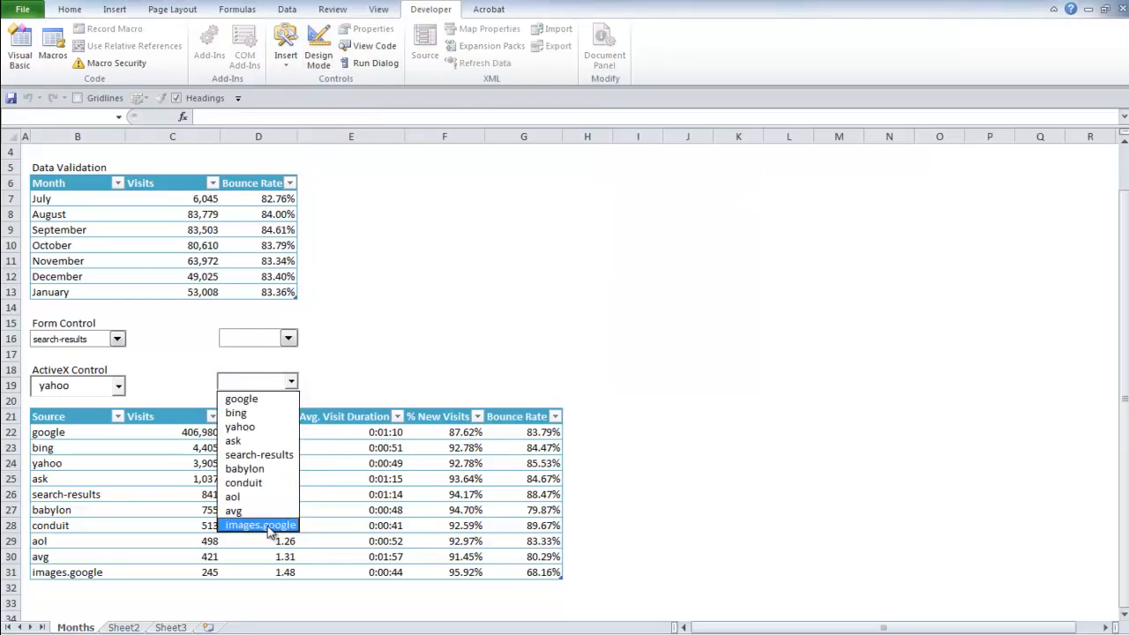
pyautogui.click(333, 385)
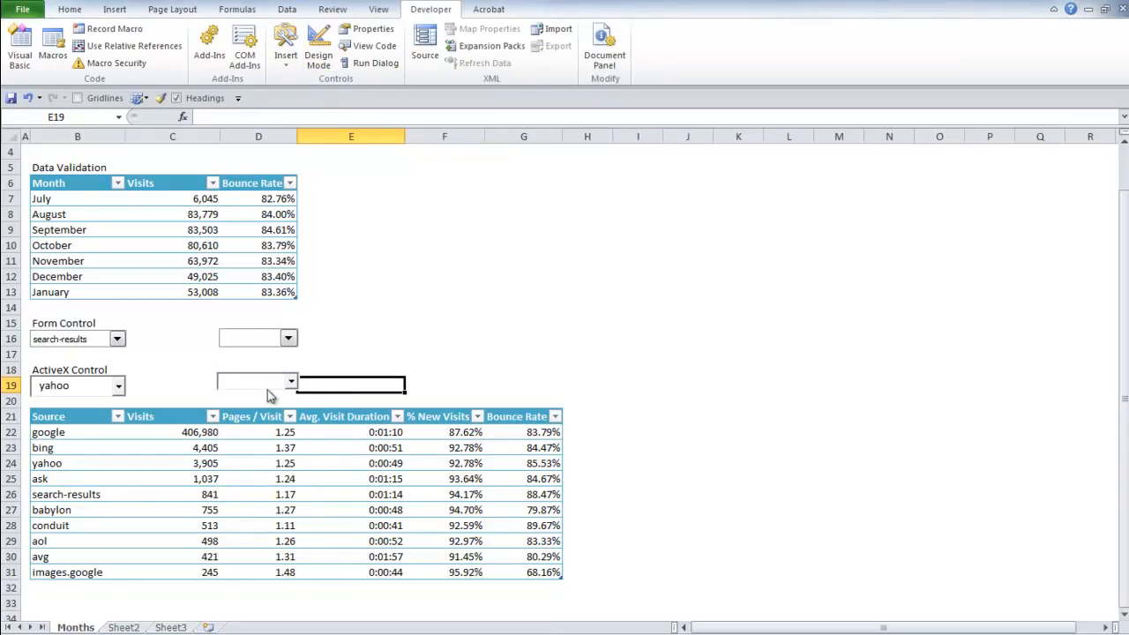
pyautogui.click(290, 383)
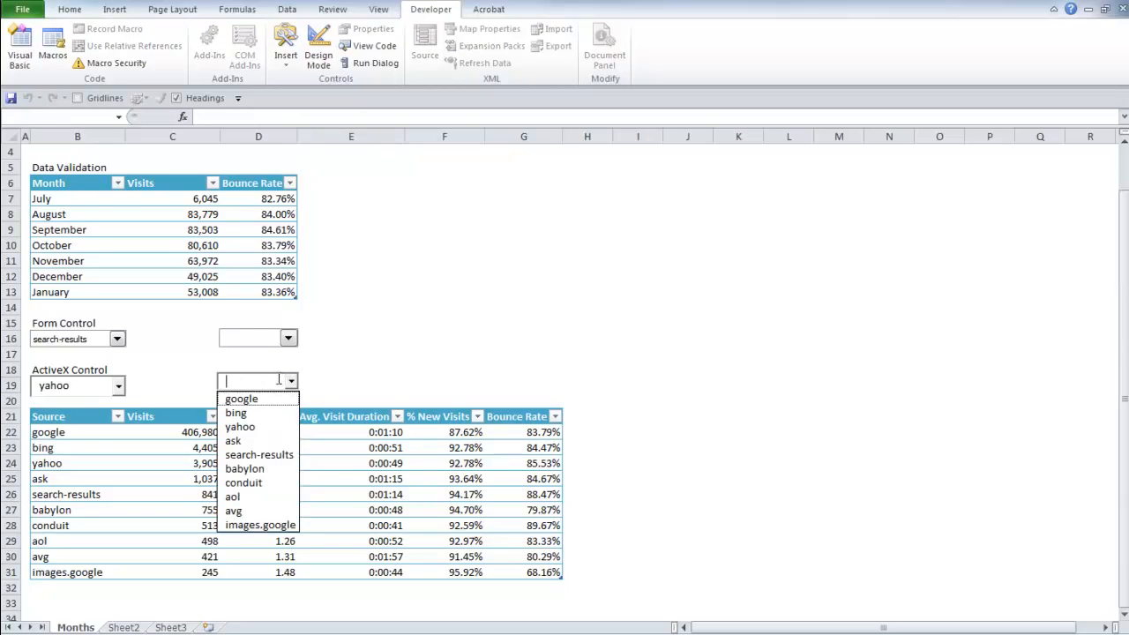
# Return to Design Mode, reopen the D19 combo box's properties and widen the Properties window
pyautogui.click(318, 55)
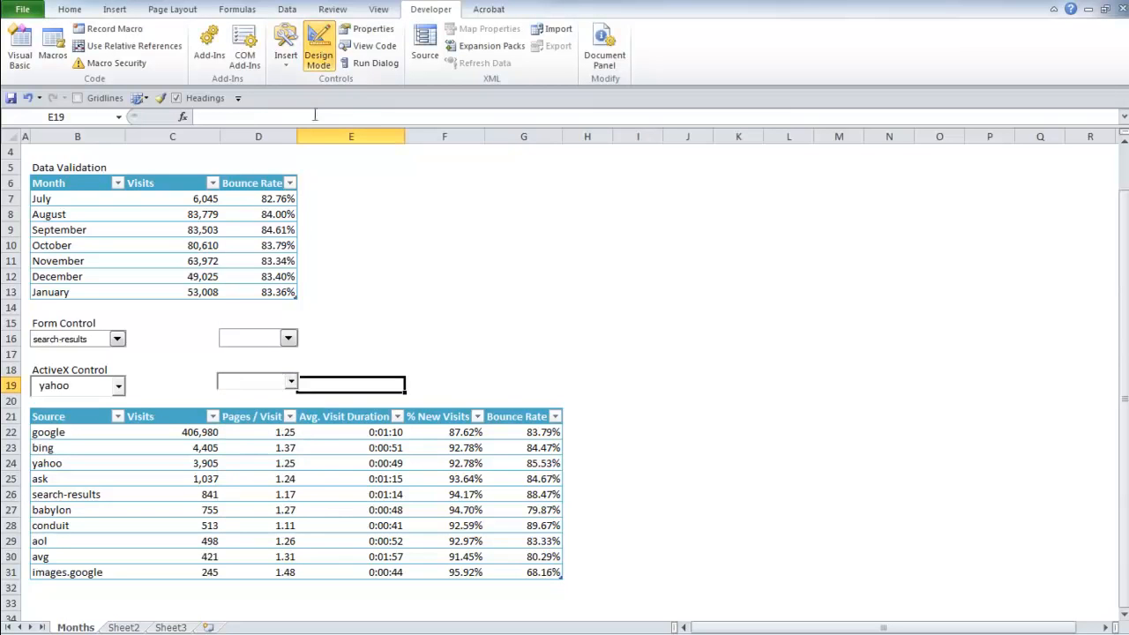
pyautogui.click(291, 377)
pyautogui.rightClick(288, 382)
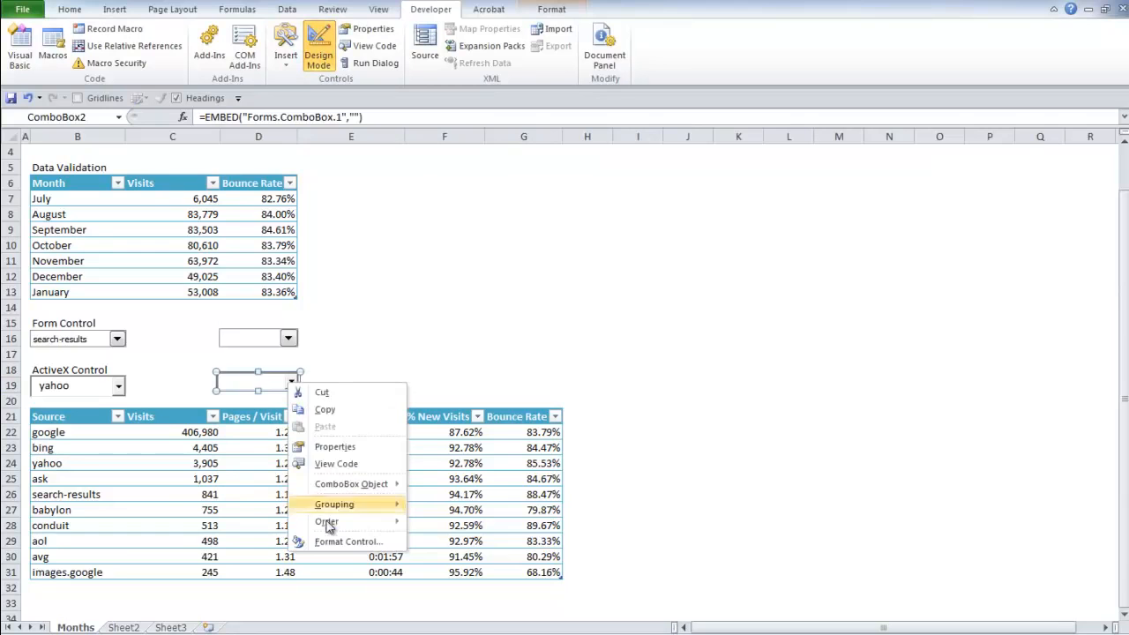
pyautogui.click(331, 447)
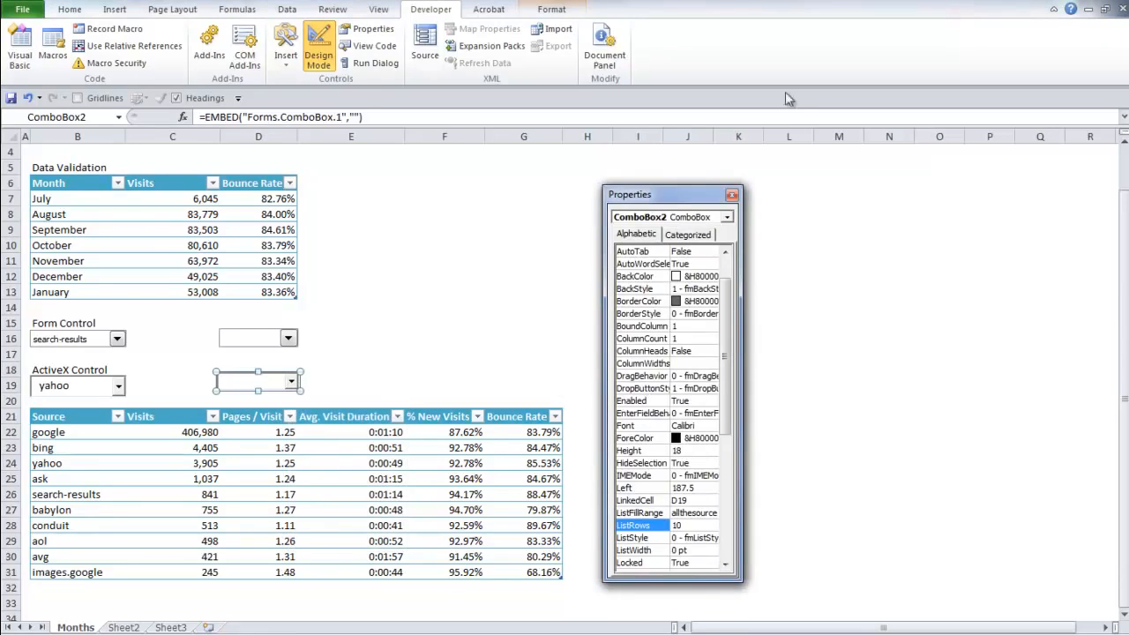
pyautogui.moveTo(741, 580); pyautogui.dragTo(824, 559)
# Set the D19 combo box's font to Times New Roman, Regular, size 12
pyautogui.click(728, 426)
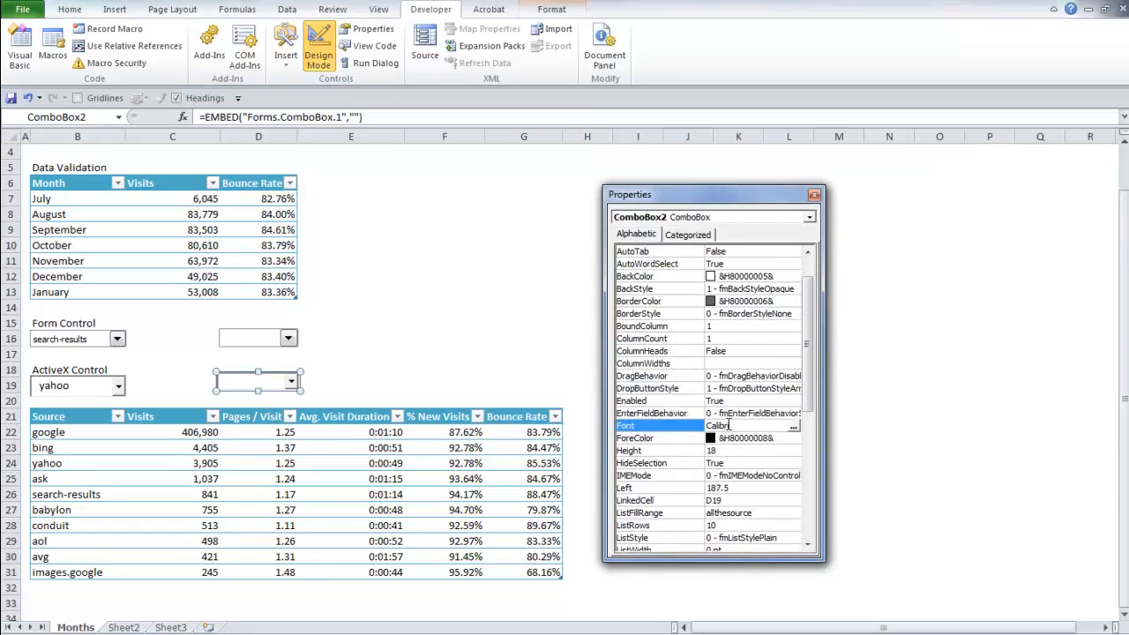
pyautogui.click(794, 427)
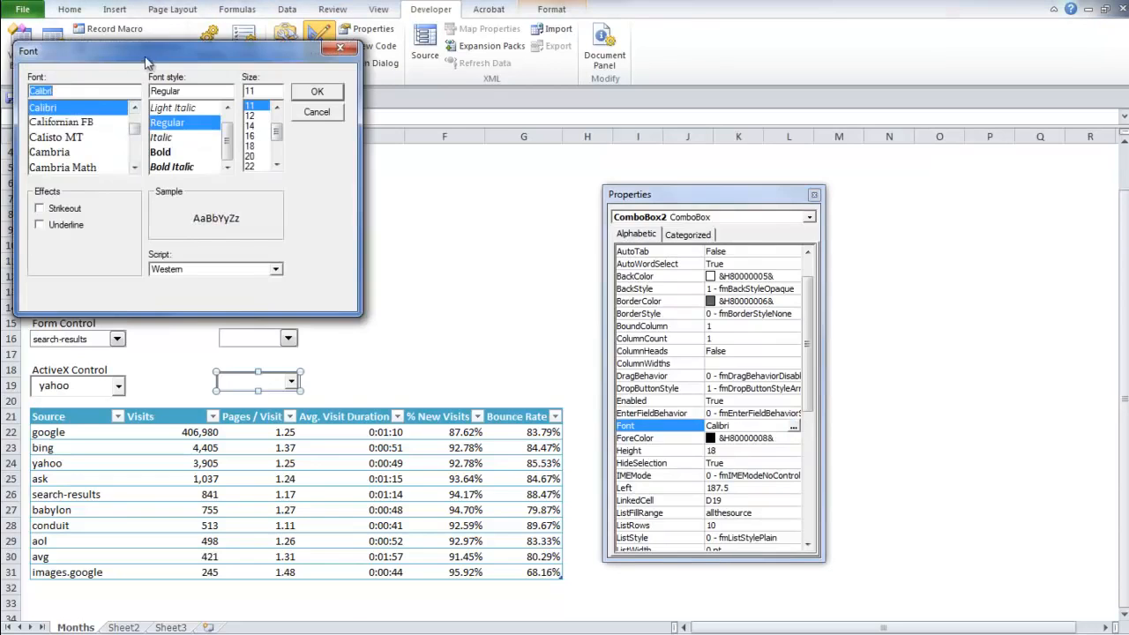
pyautogui.moveTo(146, 62); pyautogui.dragTo(661, 238)
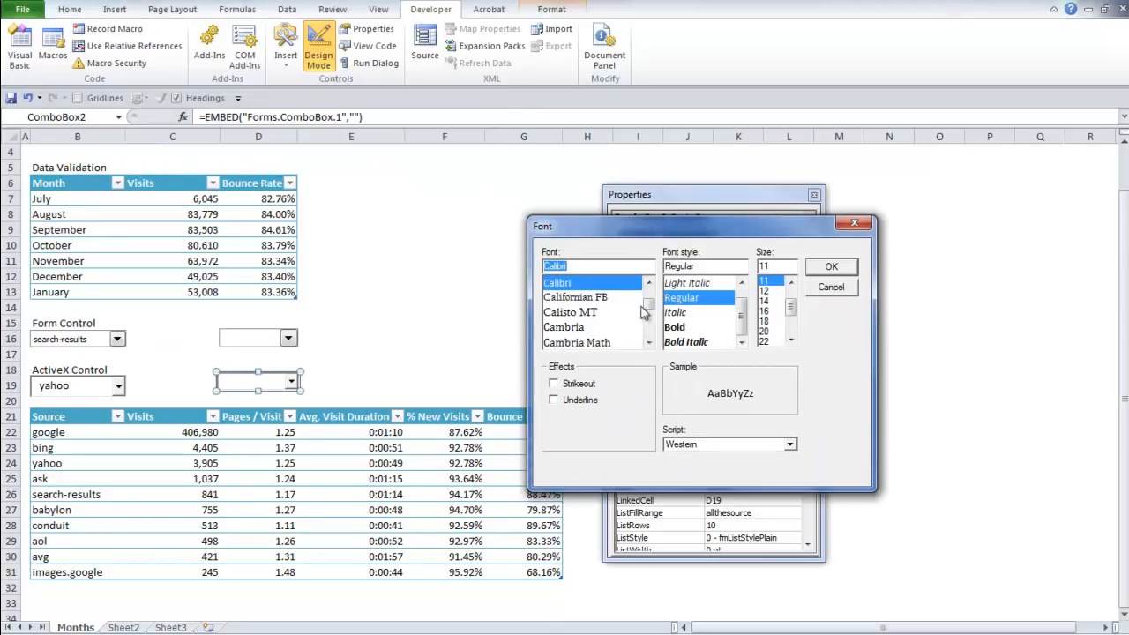
pyautogui.moveTo(650, 307)
pyautogui.mouseDown()
pyautogui.moveTo(649, 339)
pyautogui.moveTo(651, 289)
pyautogui.mouseUp()
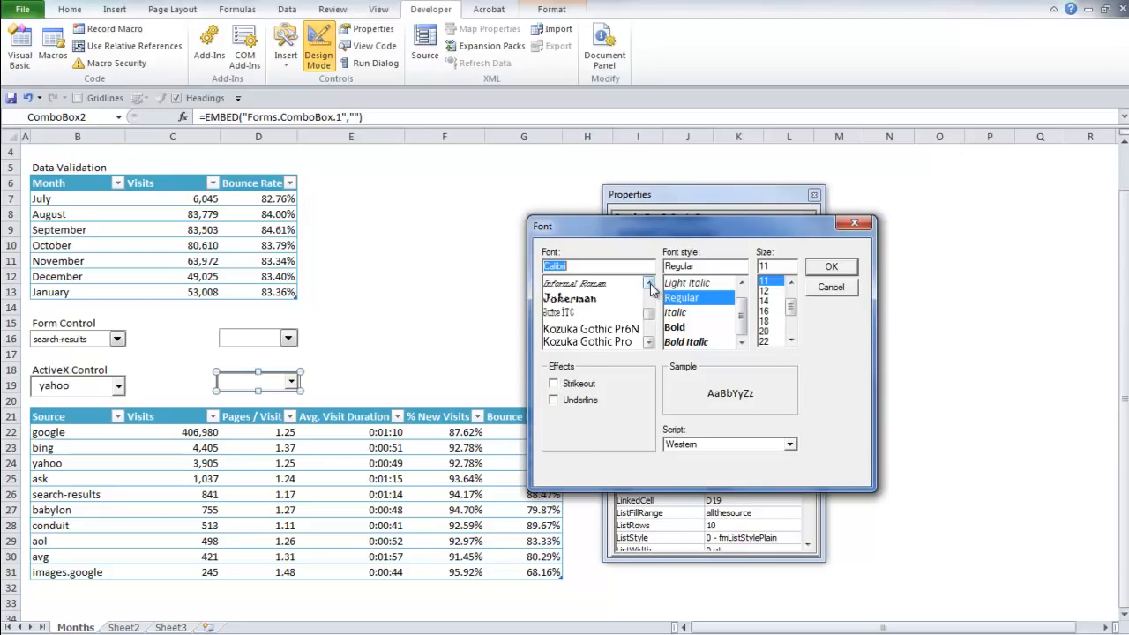
pyautogui.write('time')
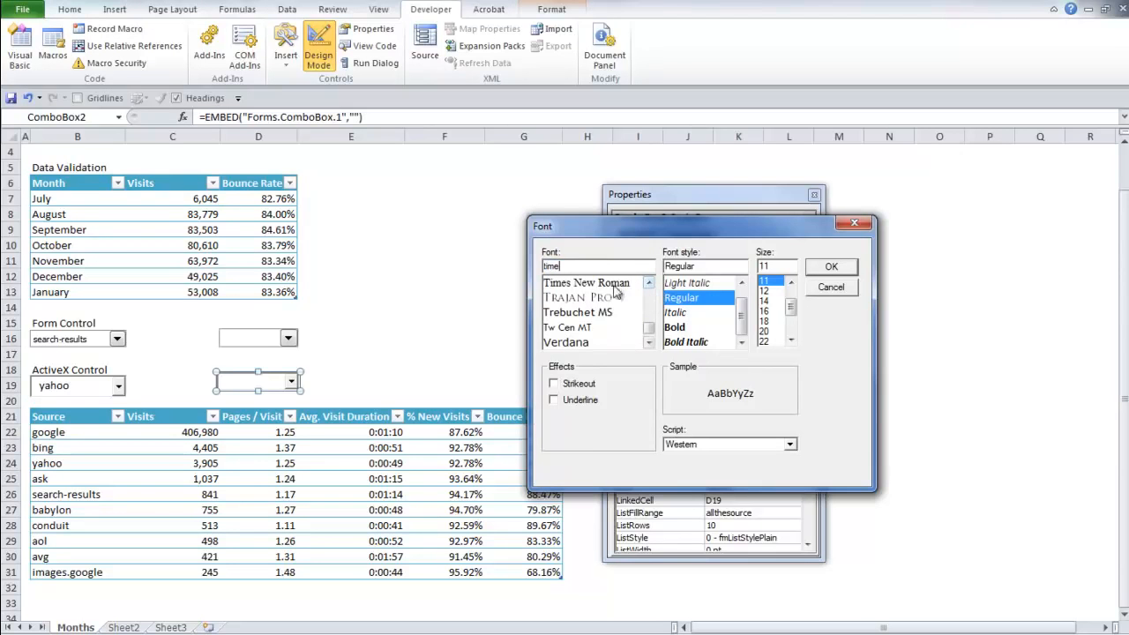
pyautogui.click(620, 286)
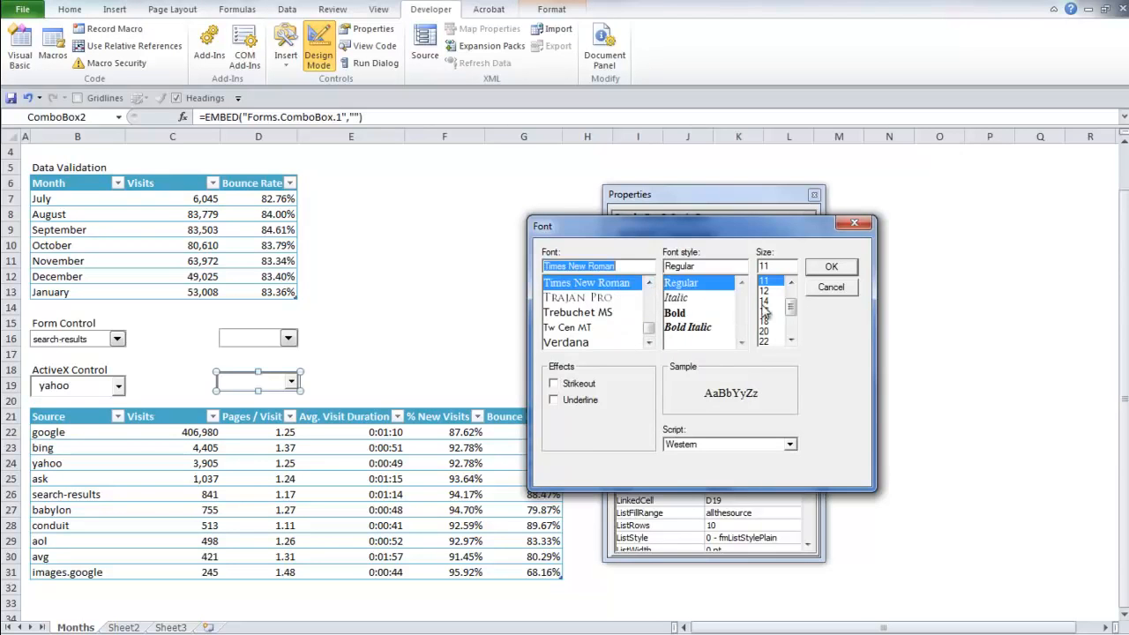
pyautogui.click(763, 294)
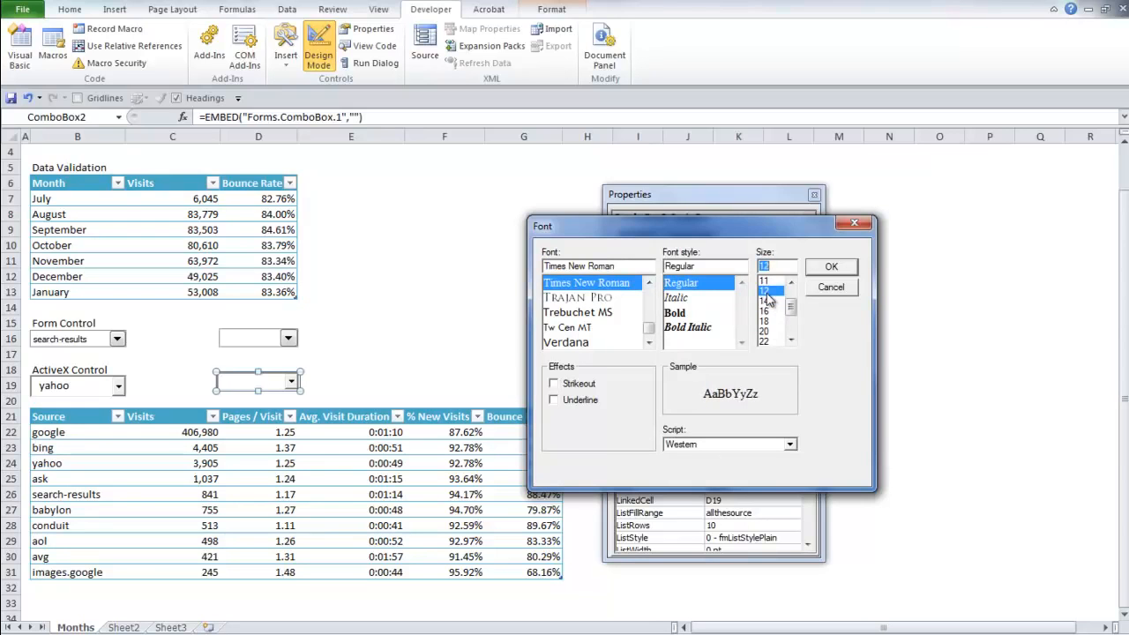
pyautogui.click(831, 269)
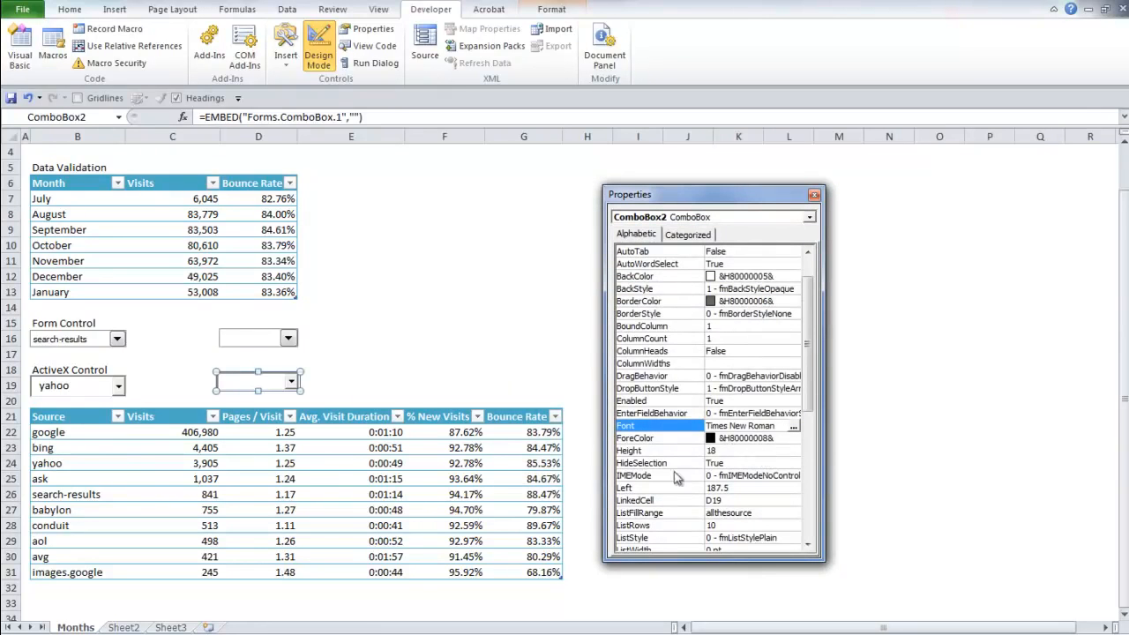
# Set the D19 combo box's ForeColor to the system colour &H80000003&
pyautogui.click(714, 440)
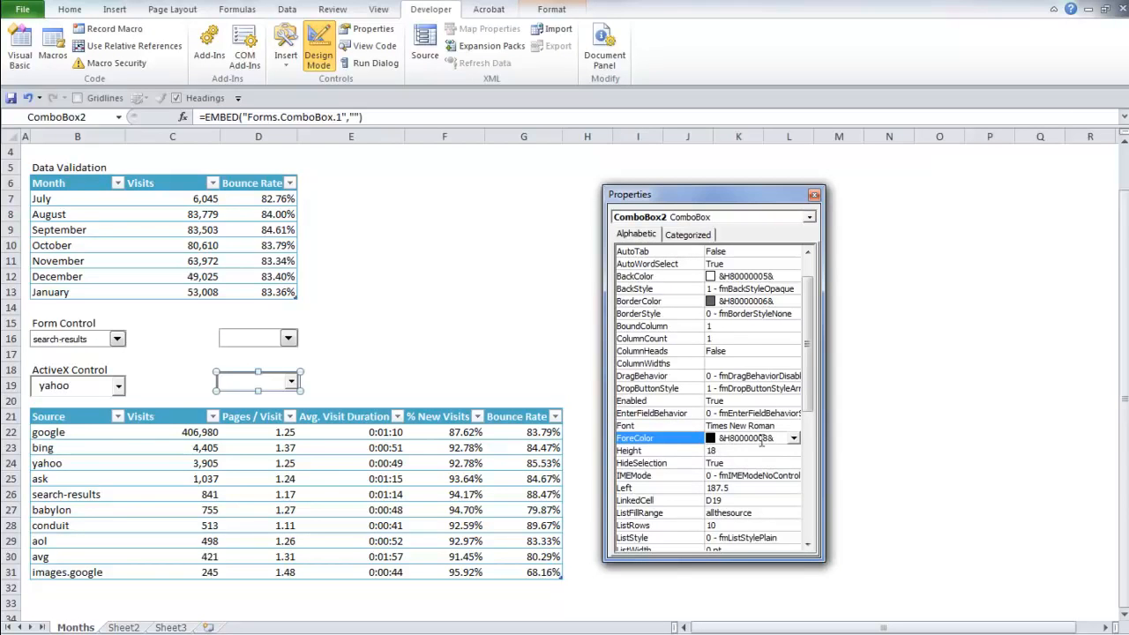
pyautogui.click(792, 439)
pyautogui.moveTo(796, 496)
pyautogui.mouseDown()
pyautogui.moveTo(796, 547)
pyautogui.moveTo(796, 478)
pyautogui.mouseUp()
pyautogui.click(696, 504)
pyautogui.click(745, 462)
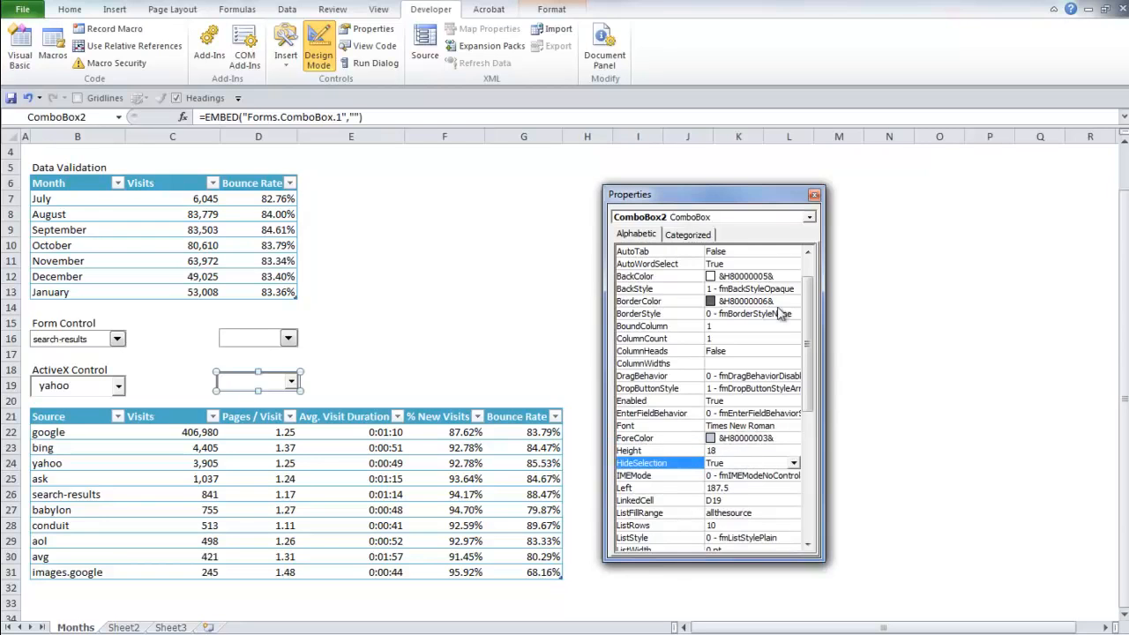
# Close the D19 combo box's properties, deselect the control and turn off Design Mode
pyautogui.click(813, 196)
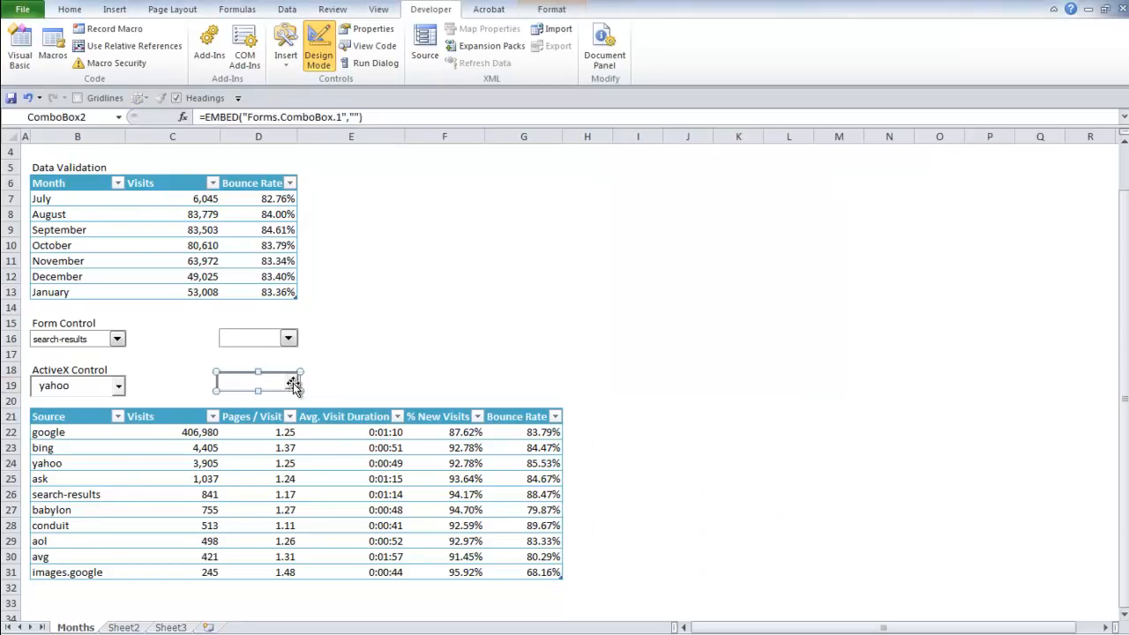
pyautogui.click(350, 379)
pyautogui.click(318, 49)
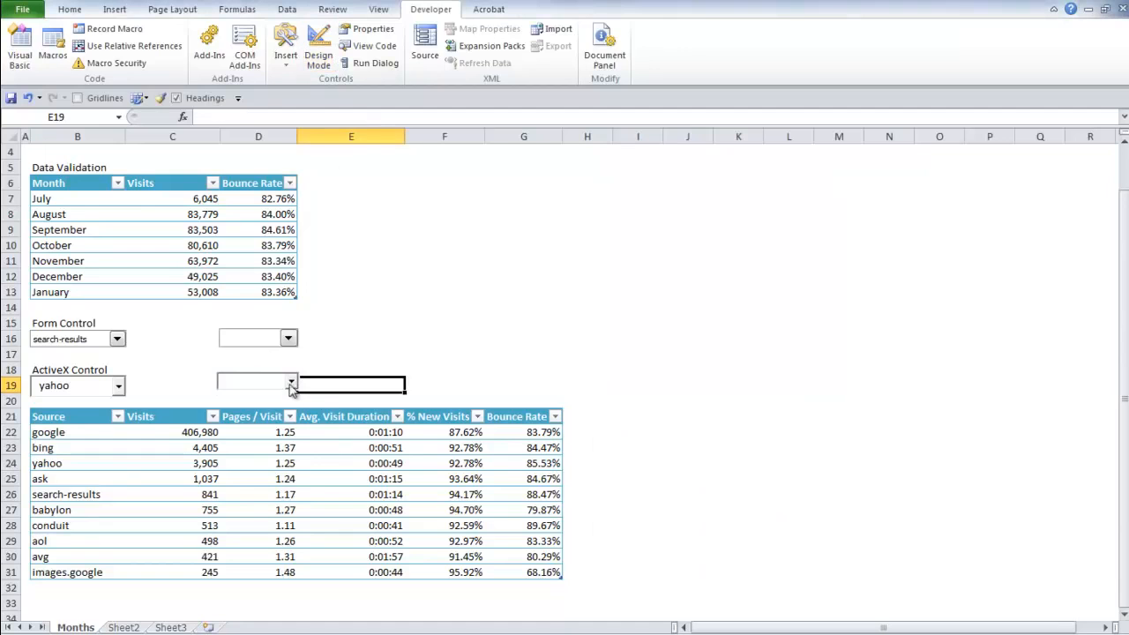
# Expand the D19 combo box's list to check its font and text colour without picking a source
pyautogui.click(291, 384)
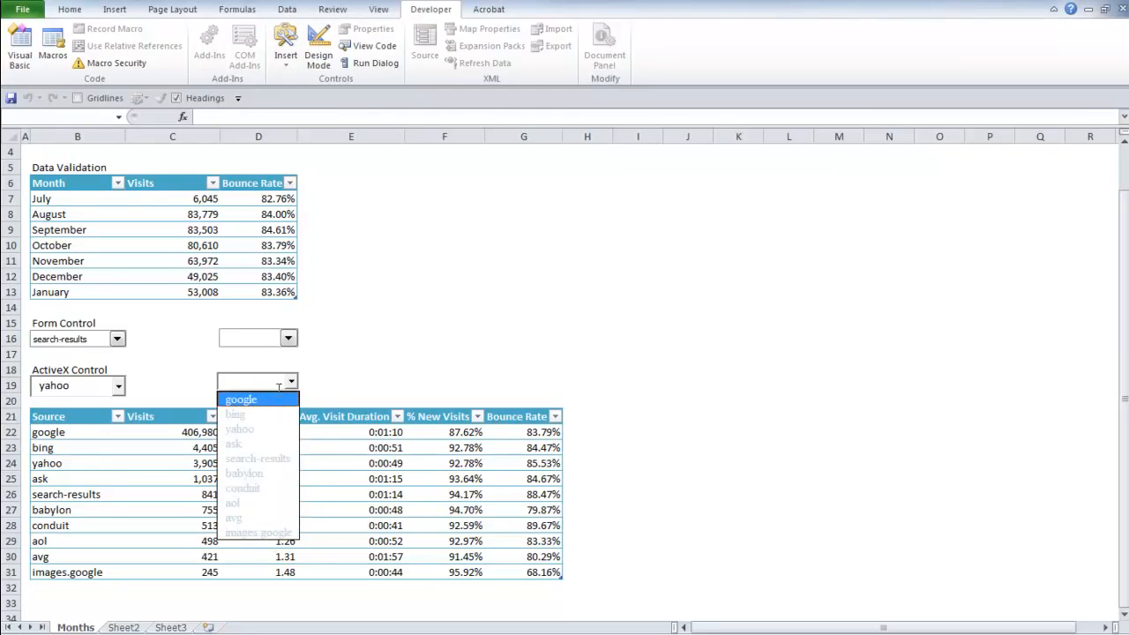
pyautogui.click(291, 383)
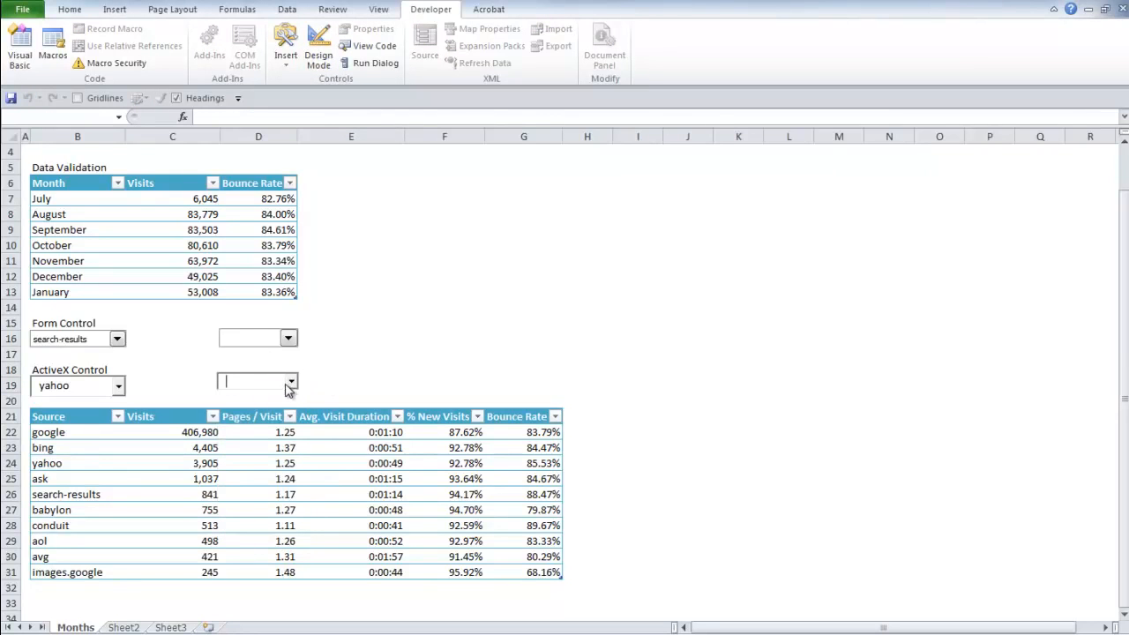
pyautogui.click(291, 384)
pyautogui.click(292, 385)
pyautogui.click(346, 379)
# Review the data-validation month drop-down in B10 and the Form Control combo box at D16 without changing either selection
pyautogui.click(141, 245)
pyautogui.click(37, 250)
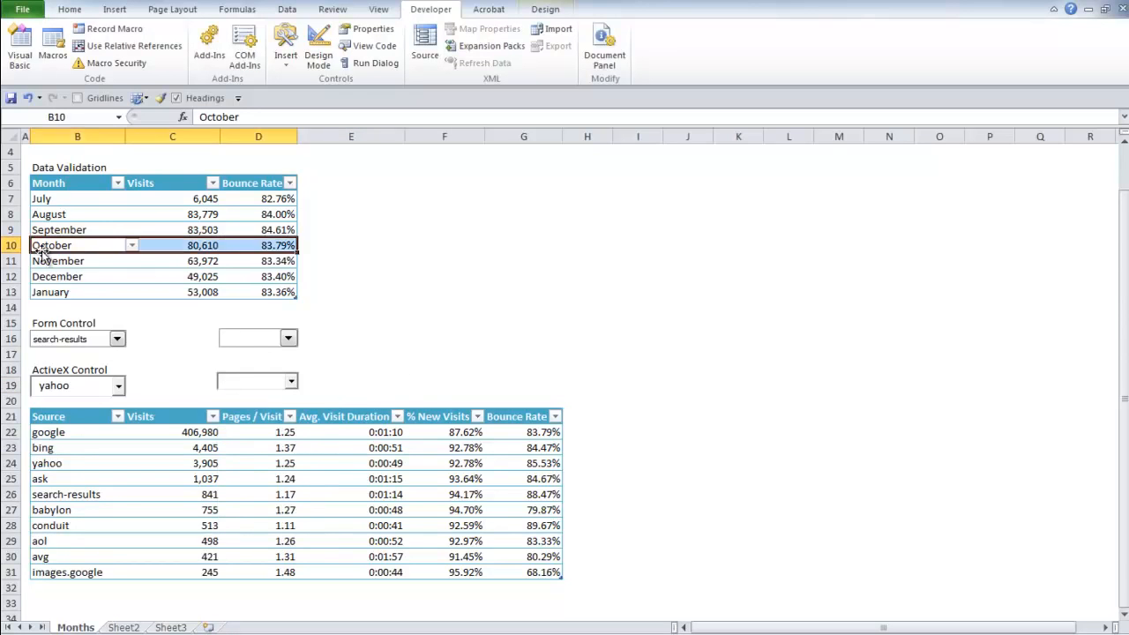
pyautogui.click(152, 355)
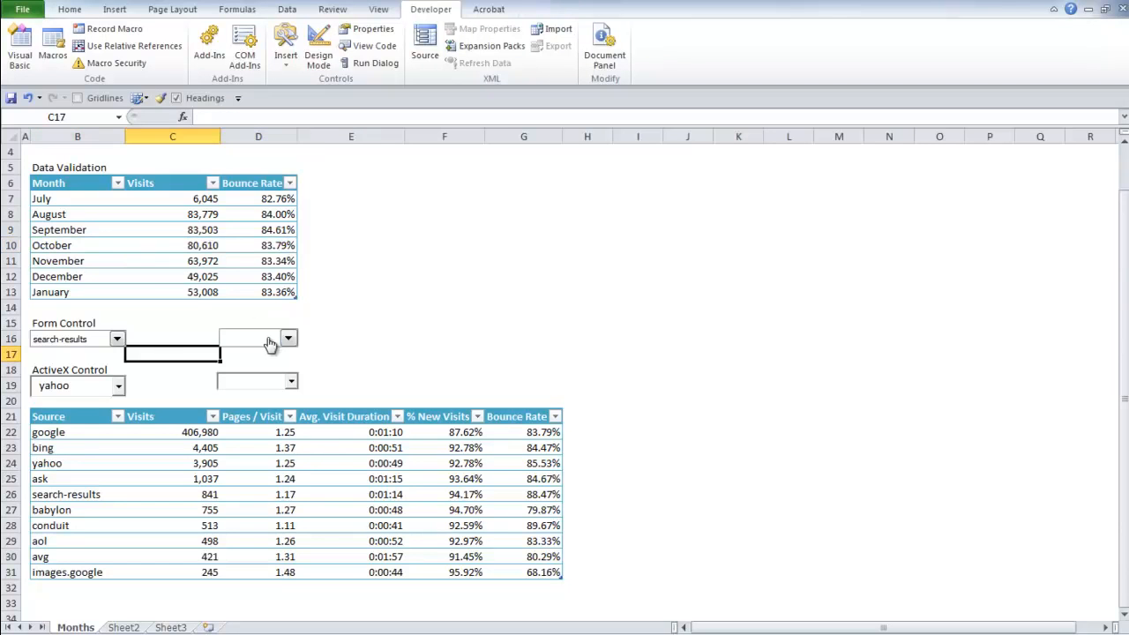
pyautogui.click(269, 344)
pyautogui.click(106, 234)
pyautogui.click(107, 241)
pyautogui.click(132, 247)
pyautogui.click(133, 249)
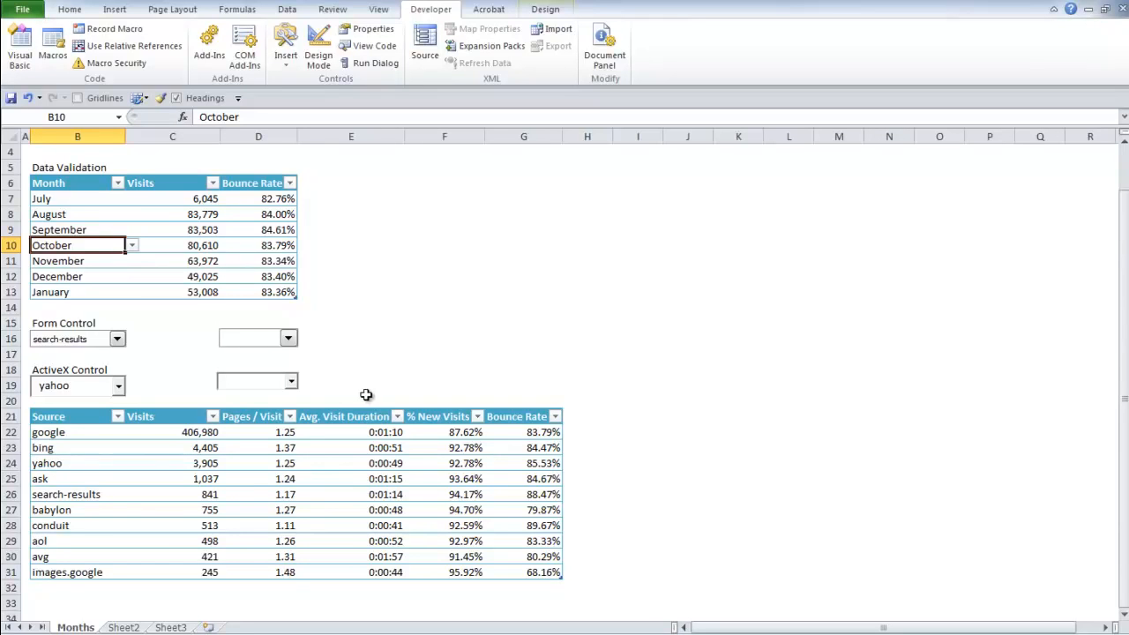
# Return the selection to cell A1 at the start of the Months sheet
pyautogui.click(318, 375)
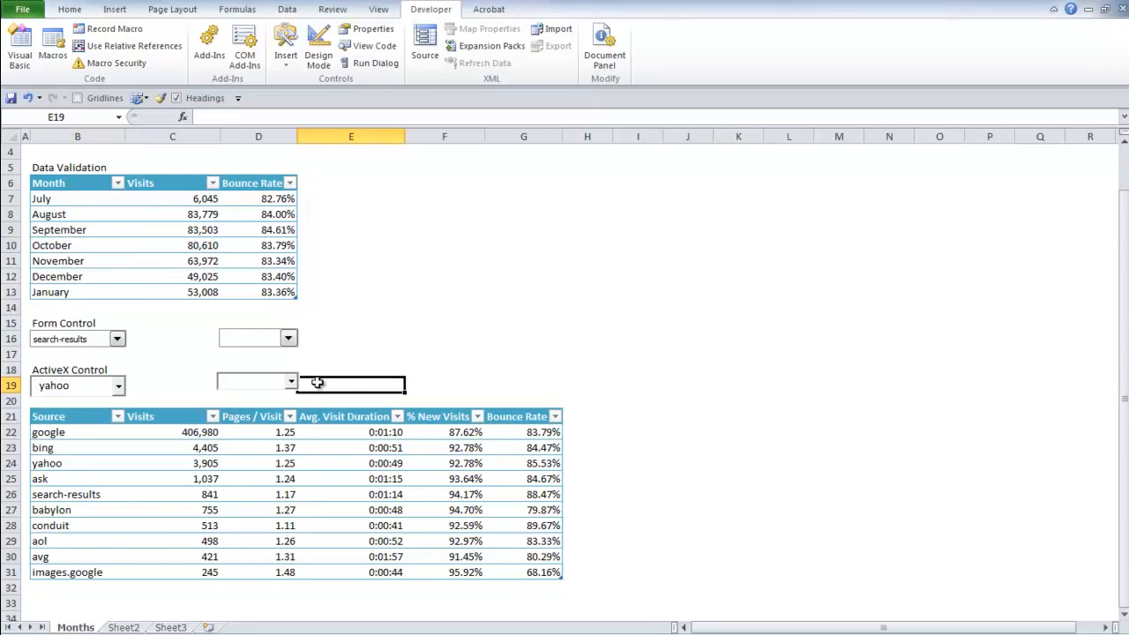
pyautogui.hotkey('ctrl', 'Home')
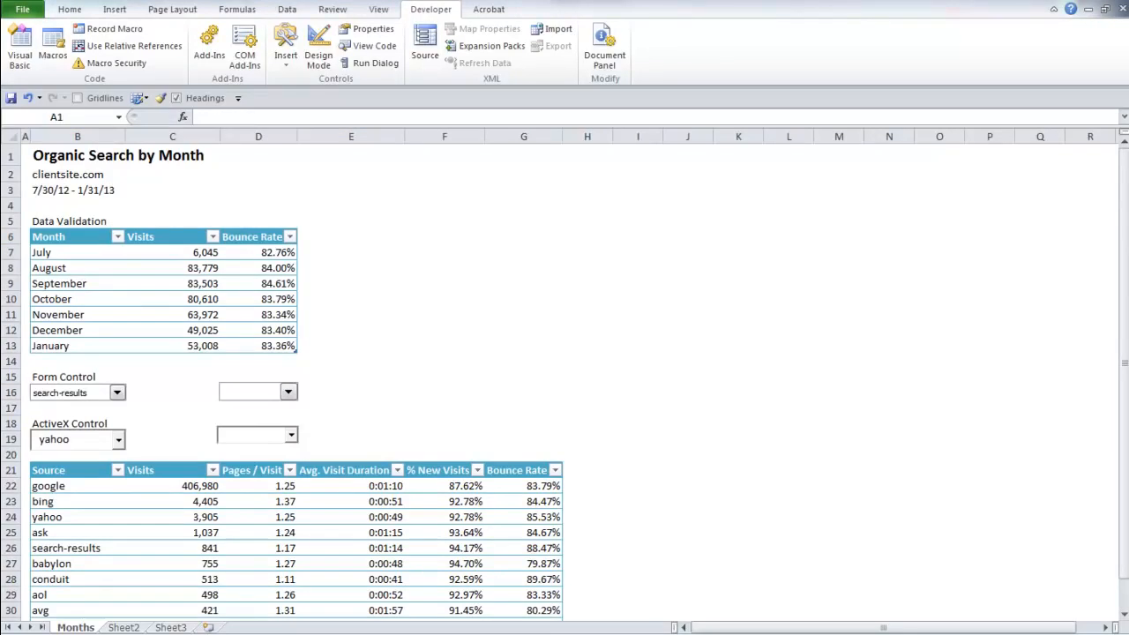